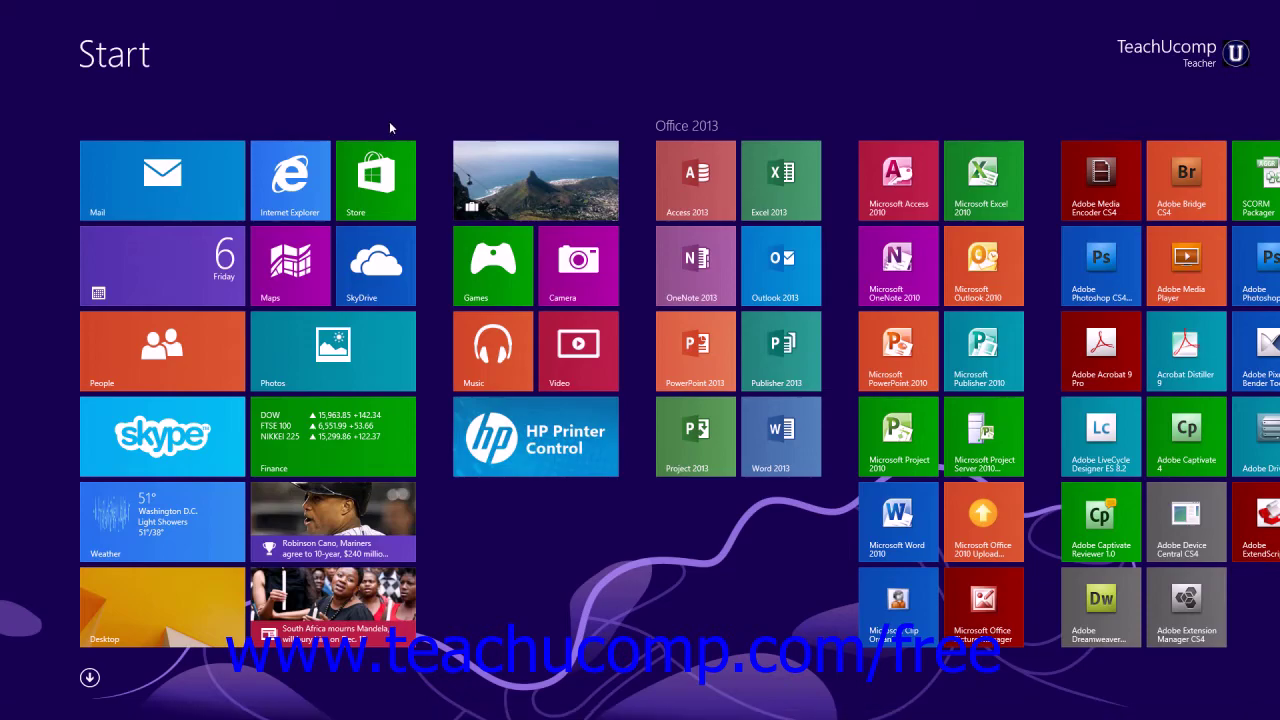
- Go to the desktop and pin the QuickBooks Pro 2014 shortcut to Start
{"action": "scroll", "coordinate": [574, 398], "scroll_direction": "down", "scroll_amount": 5}
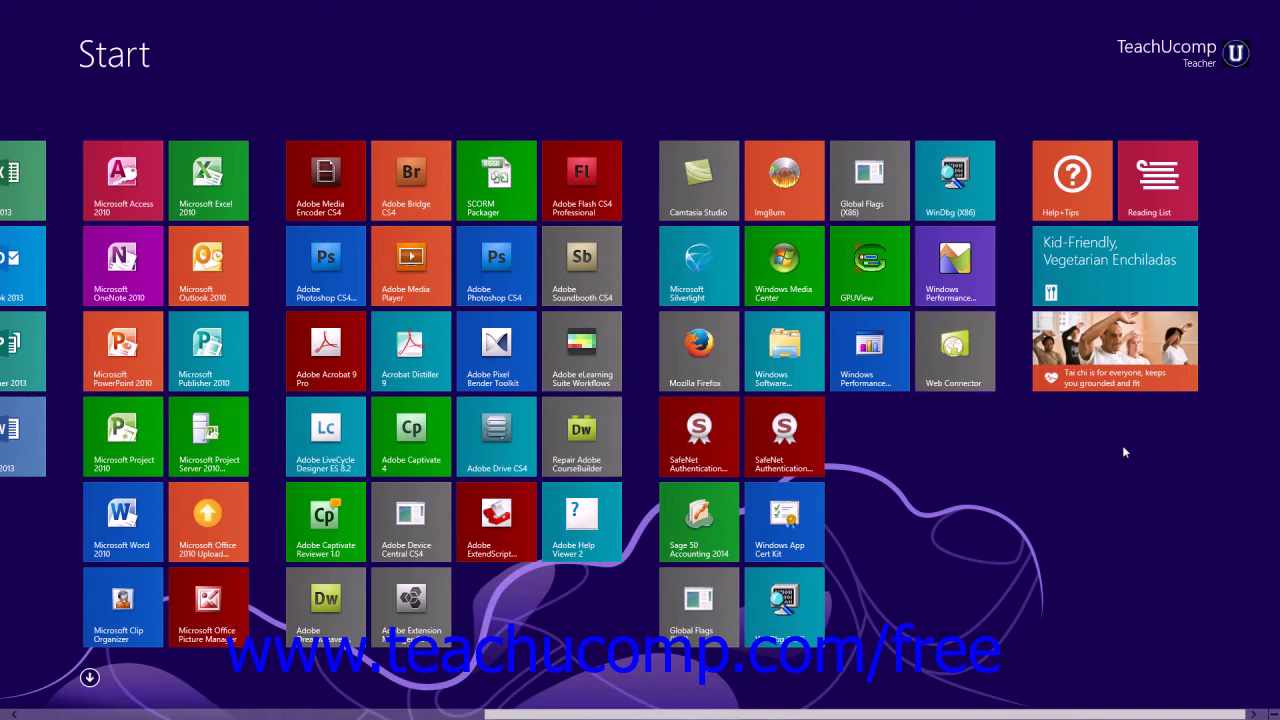
{"action": "scroll", "coordinate": [1119, 448], "scroll_direction": "up", "scroll_amount": 5}
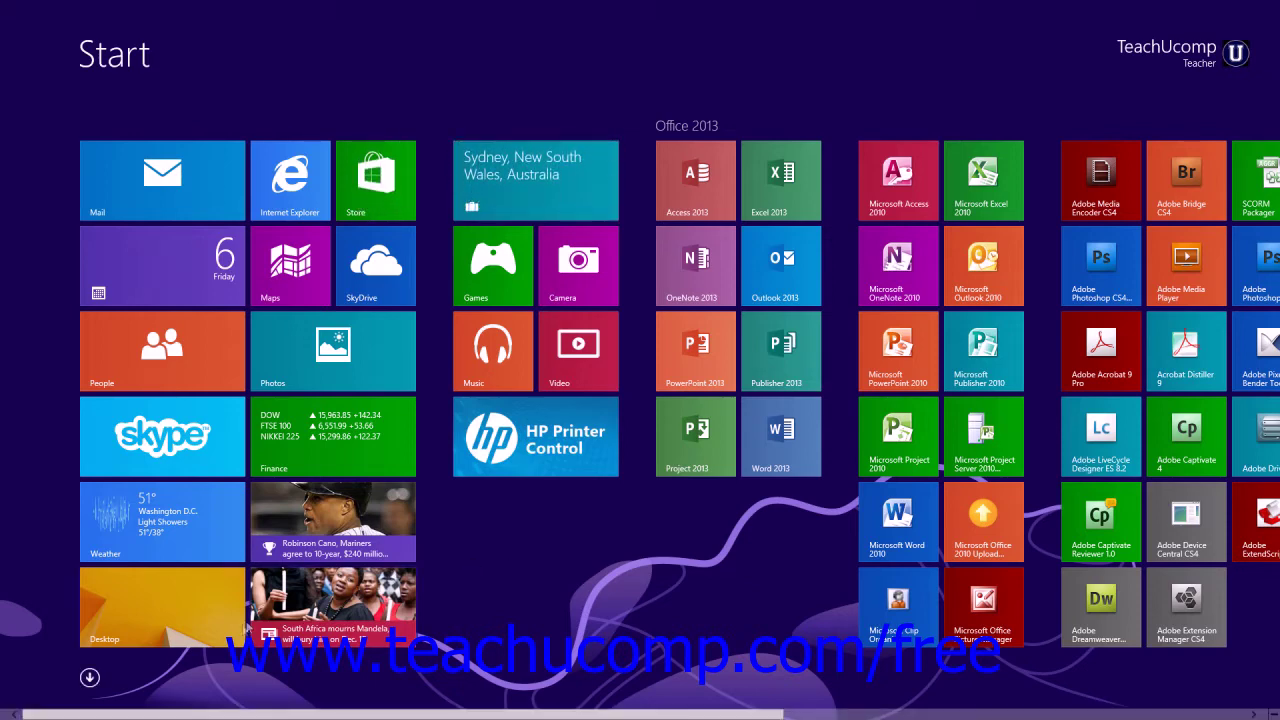
{"action": "left_click", "coordinate": [204, 608]}
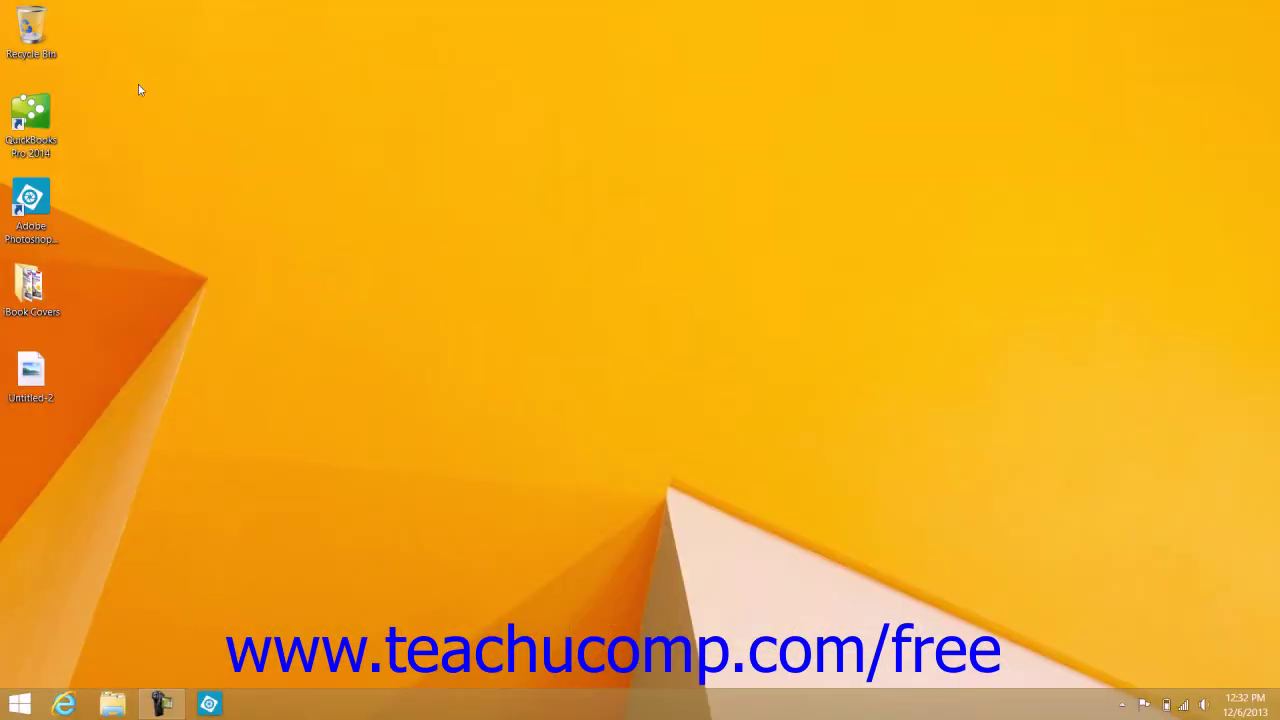
{"action": "right_click", "coordinate": [42, 110]}
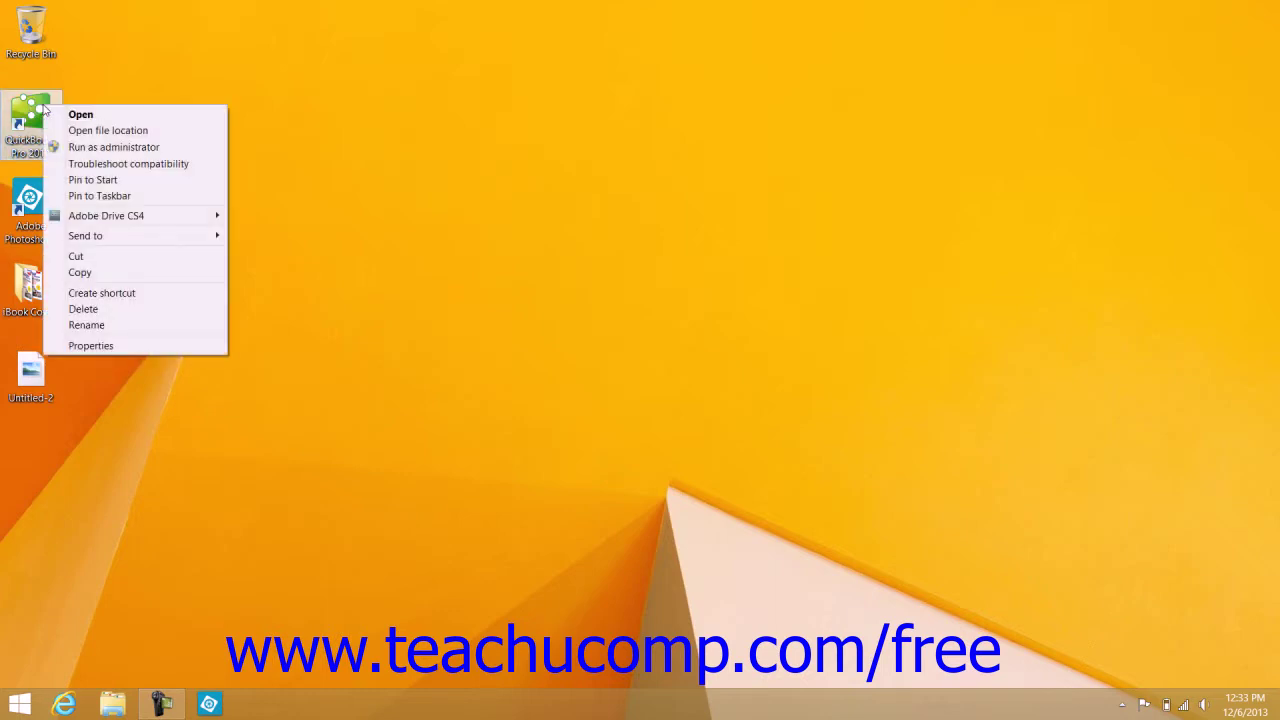
{"action": "left_click", "coordinate": [107, 181]}
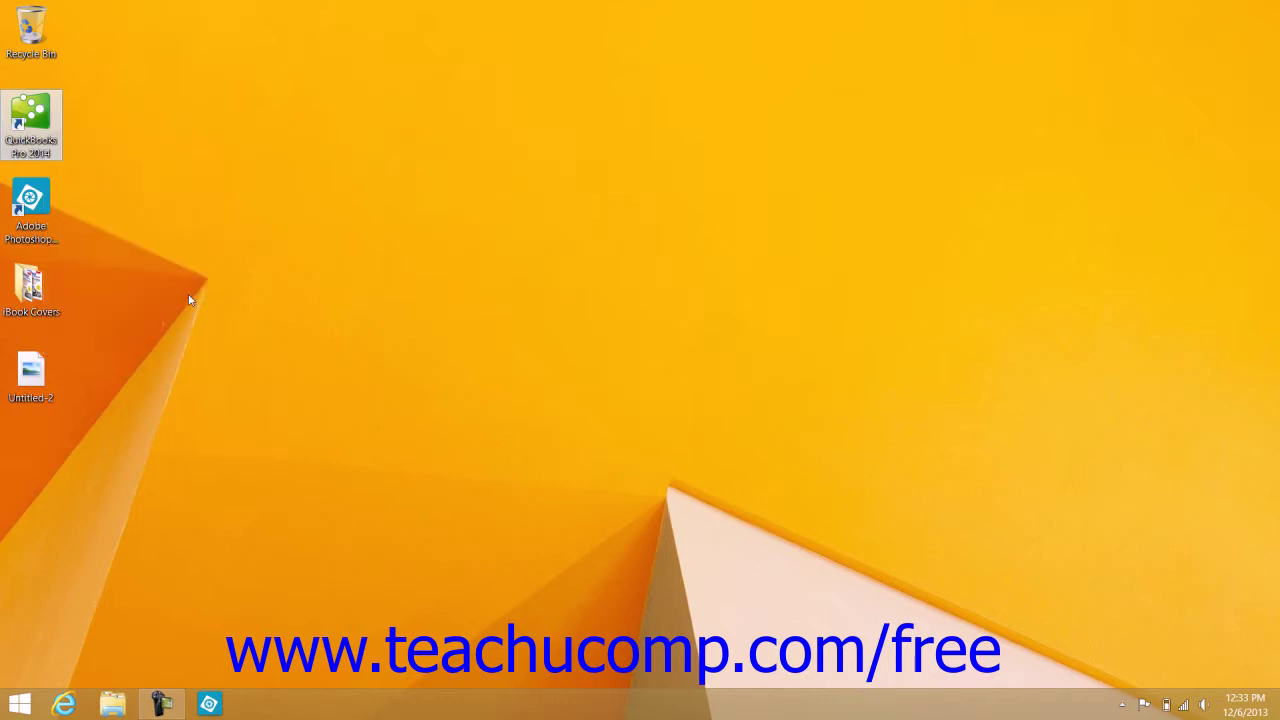
- Return to the Start screen and look through the tile groups for the newly pinned QuickBooks Pro 2014 tile
{"action": "left_click", "coordinate": [19, 704]}
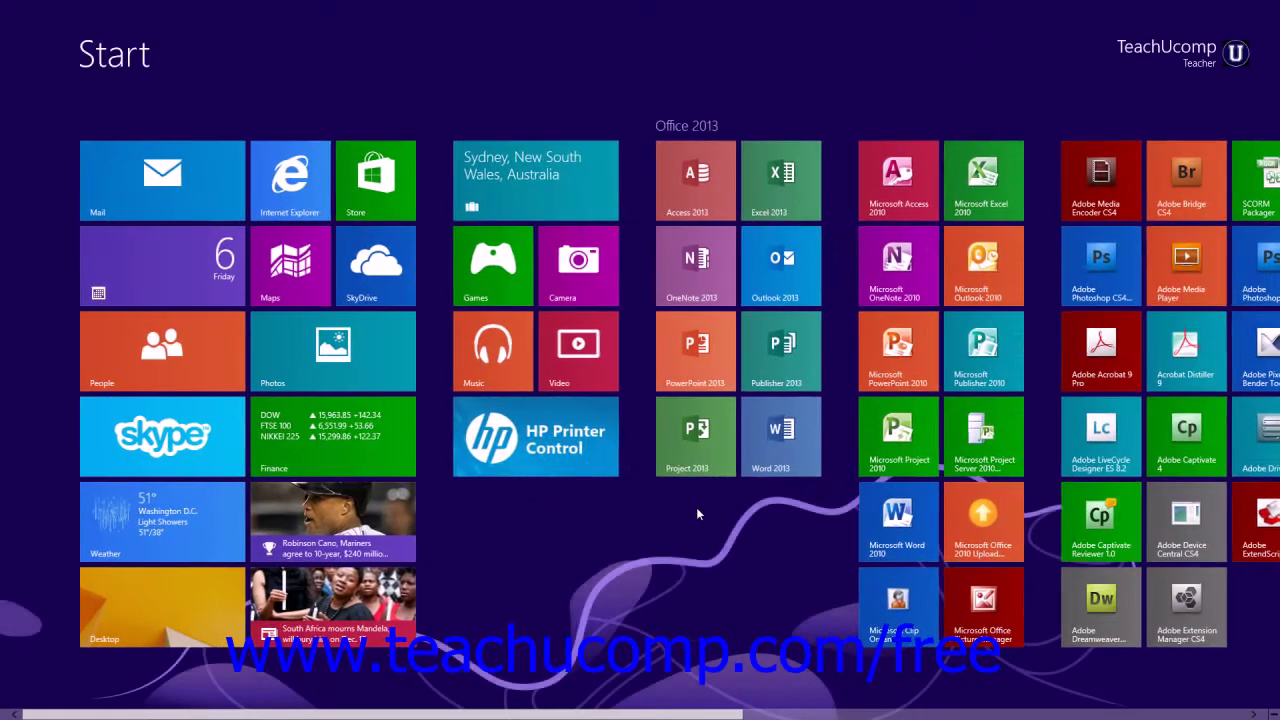
{"action": "scroll", "coordinate": [770, 506], "scroll_direction": "right", "scroll_amount": 5}
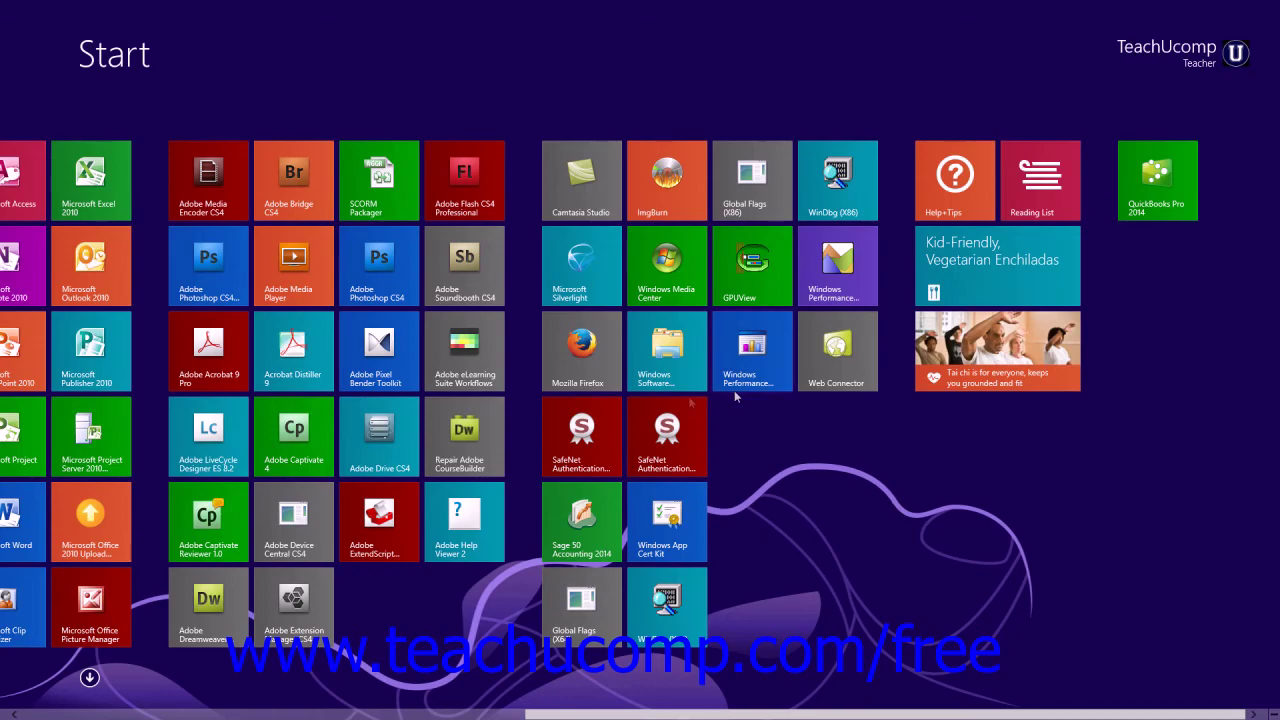
{"action": "scroll", "coordinate": [464, 560], "scroll_direction": "left", "scroll_amount": 3}
{"action": "scroll", "coordinate": [464, 560], "scroll_direction": "left", "scroll_amount": 2}
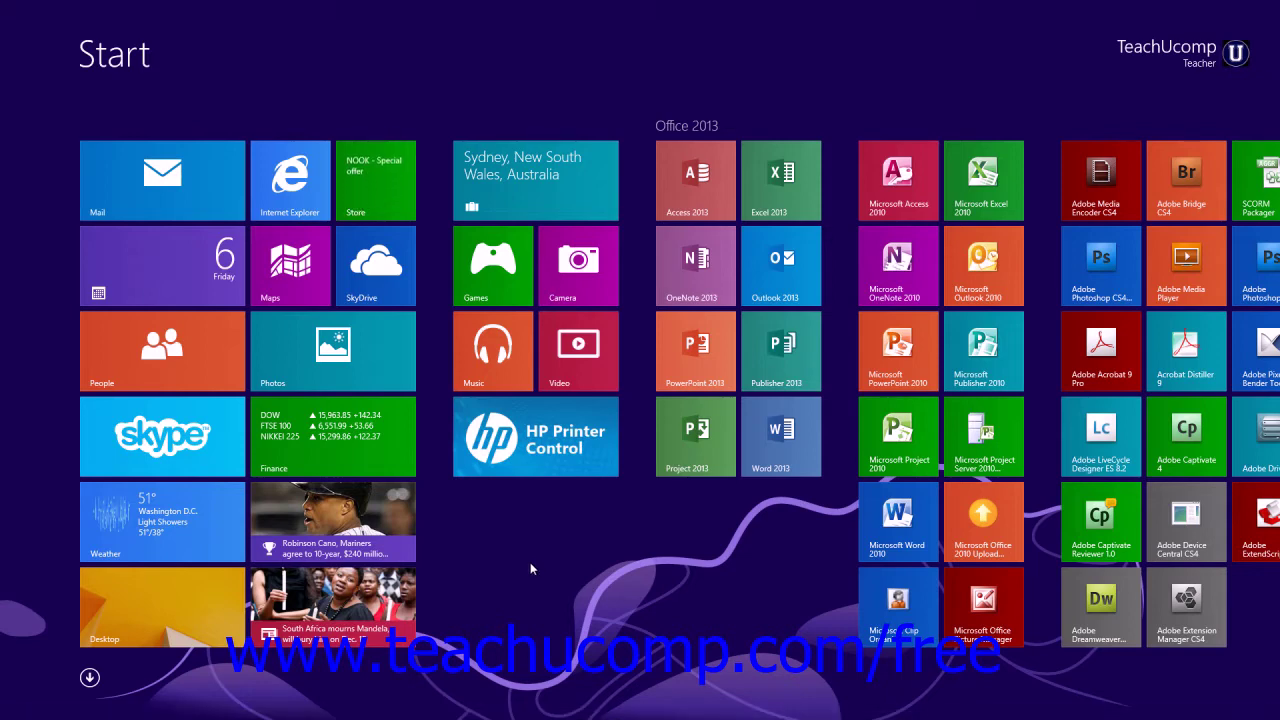
- Pin Adobe Photoshop Elements 12 to Start from the list of all apps, and return to the Start screen
{"action": "left_click", "coordinate": [89, 678]}
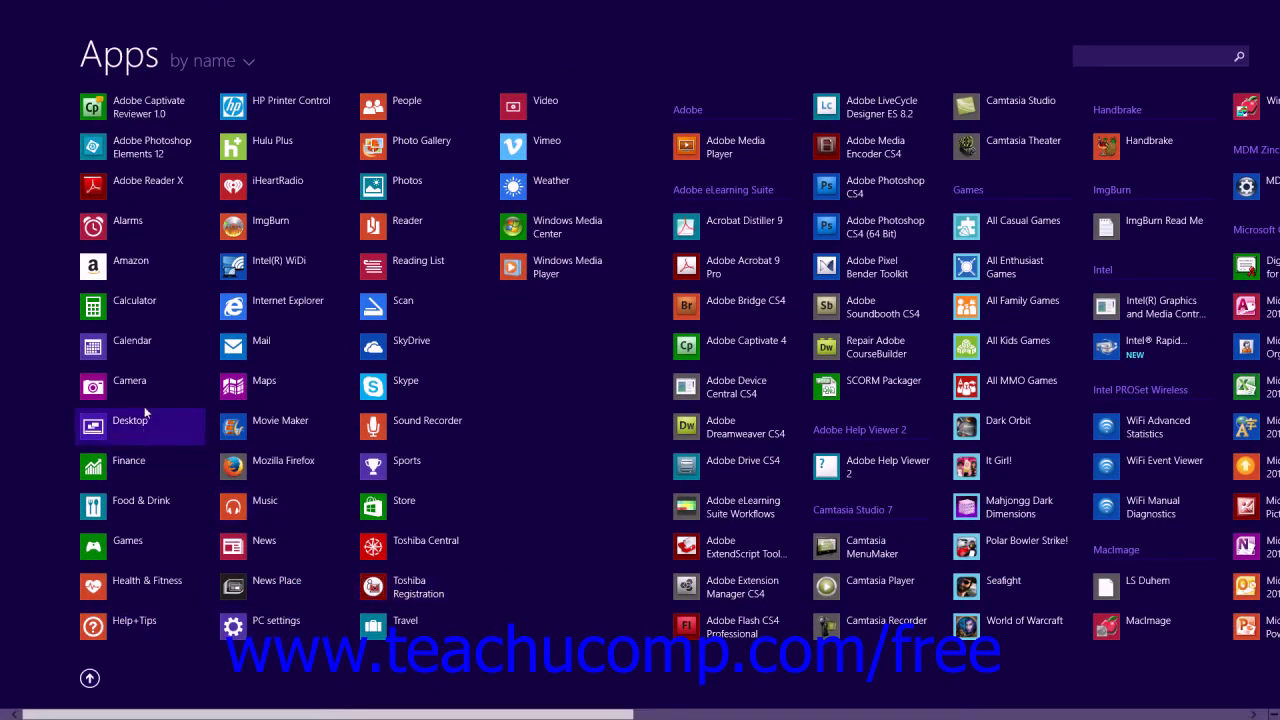
{"action": "right_click", "coordinate": [140, 153]}
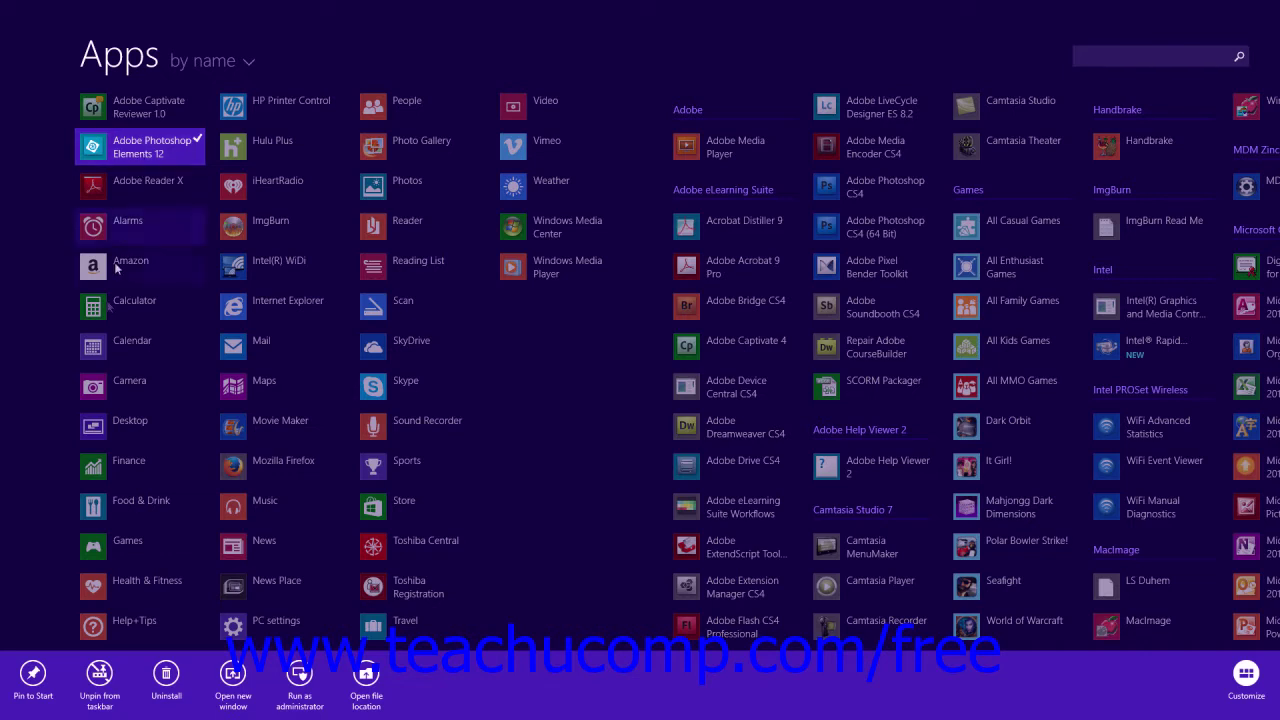
{"action": "left_click", "coordinate": [31, 676]}
{"action": "key", "text": "super"}
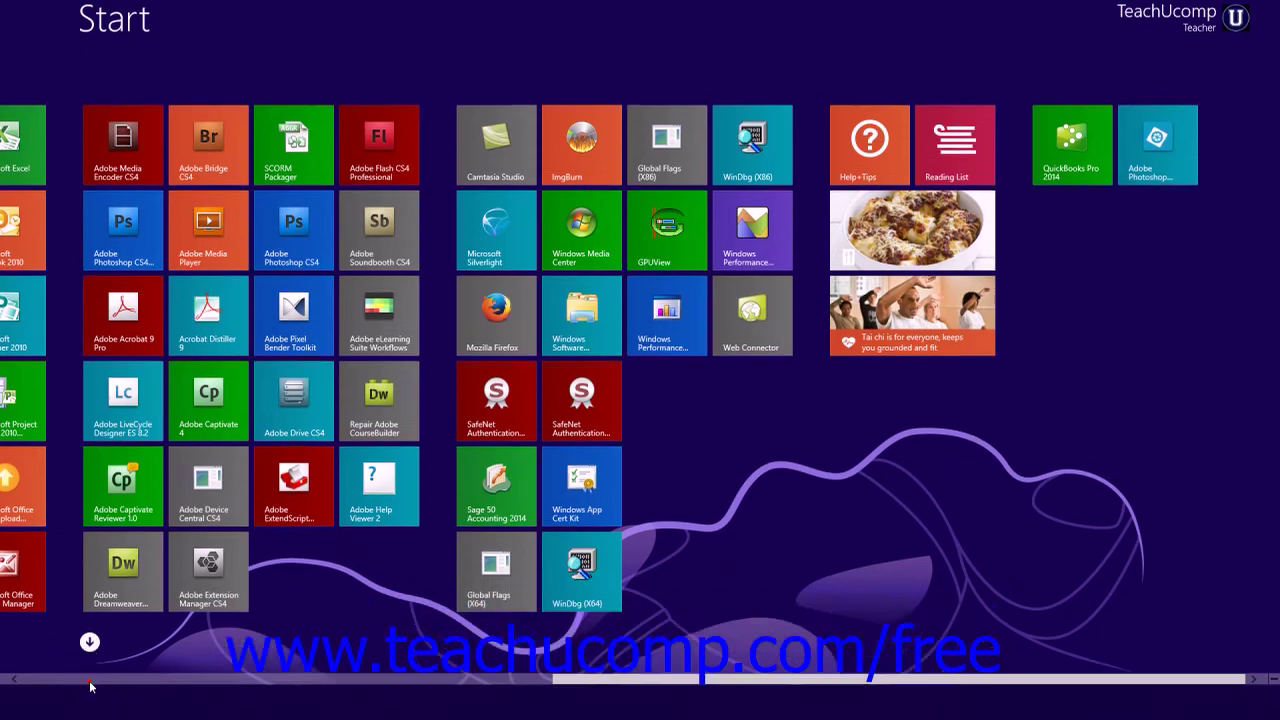
- View the commands available for Adobe Reader X in the list of all apps, and dismiss them
{"action": "left_click", "coordinate": [89, 642]}
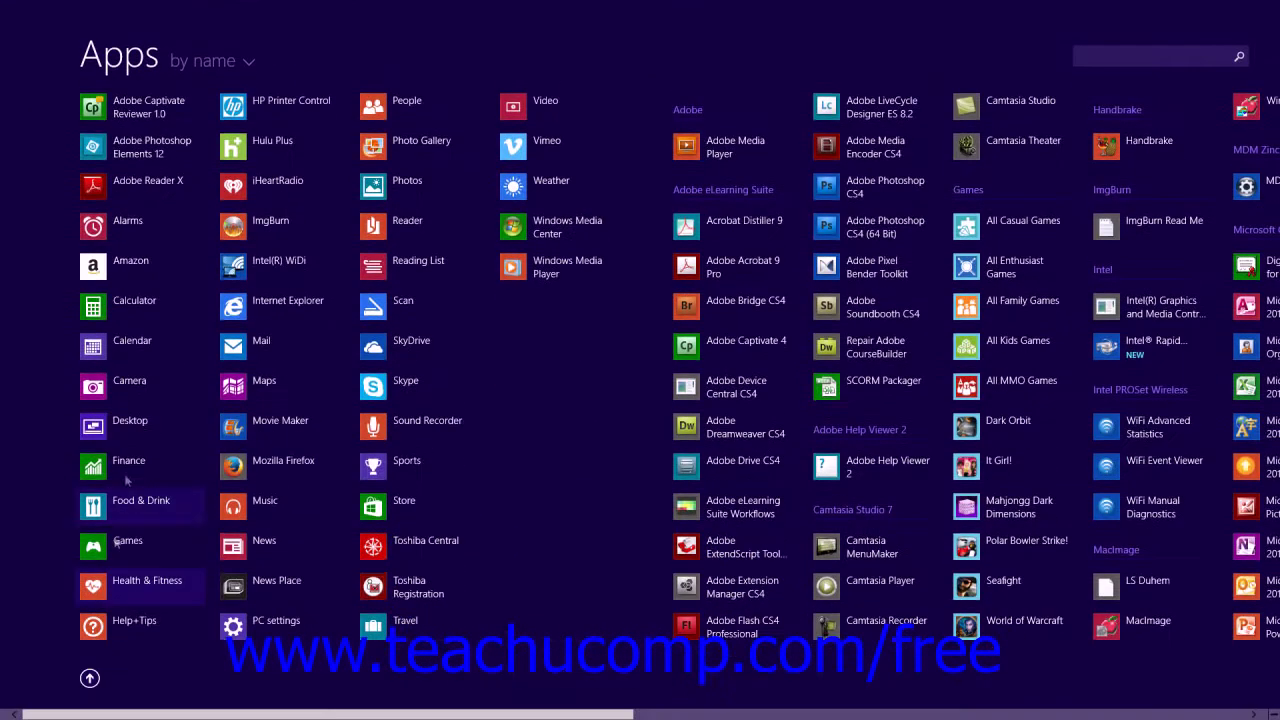
{"action": "right_click", "coordinate": [138, 192]}
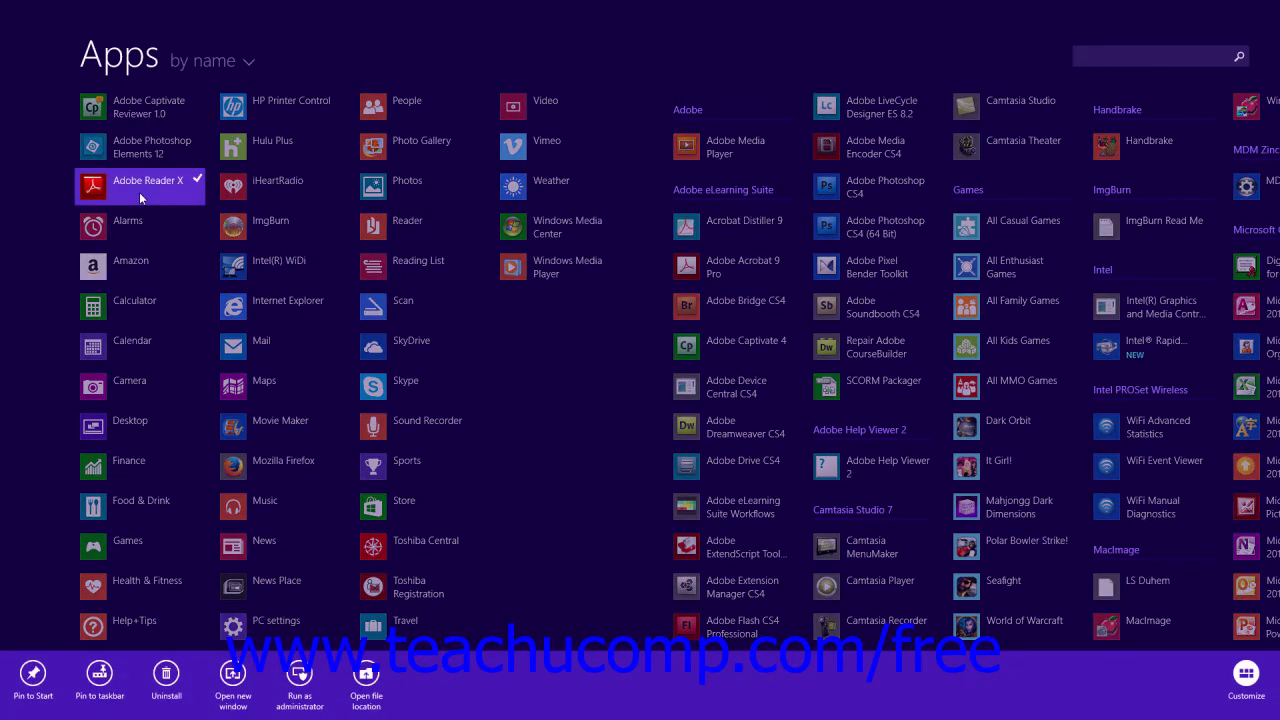
{"action": "left_click", "coordinate": [525, 422]}
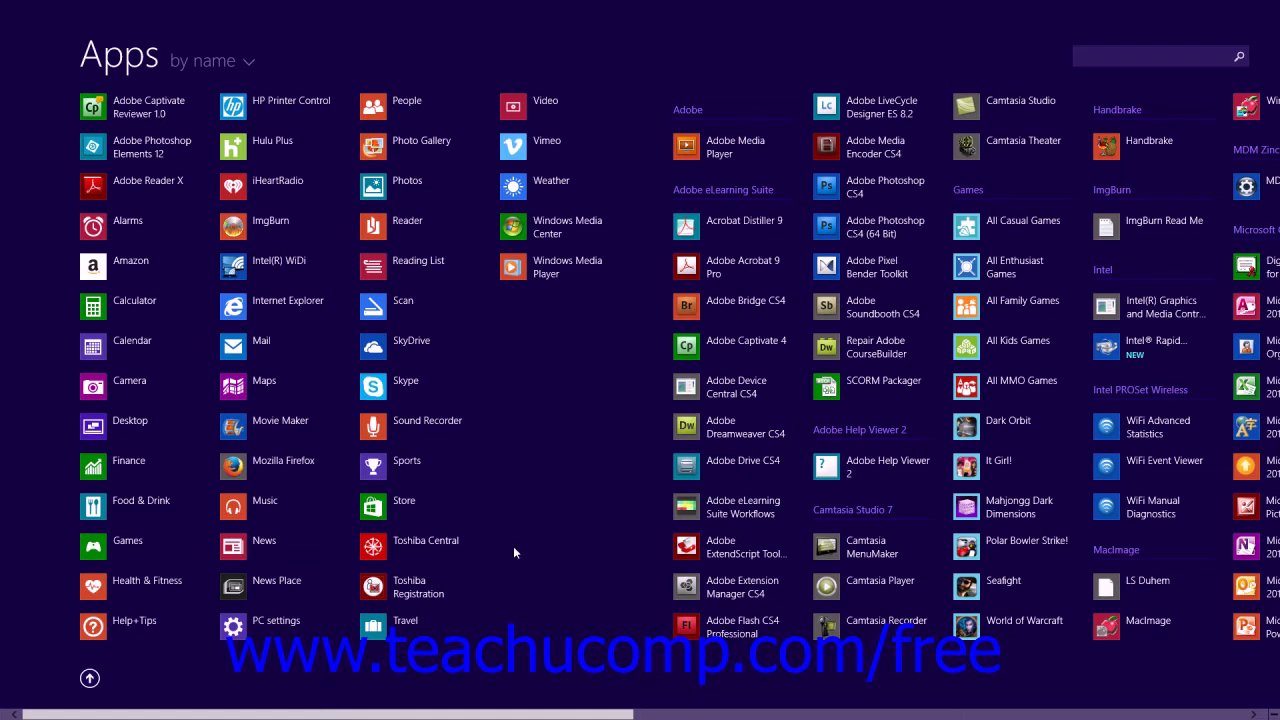
- Return to the Start screen and unpin the Web Connector tile from it
{"action": "left_click", "coordinate": [90, 679]}
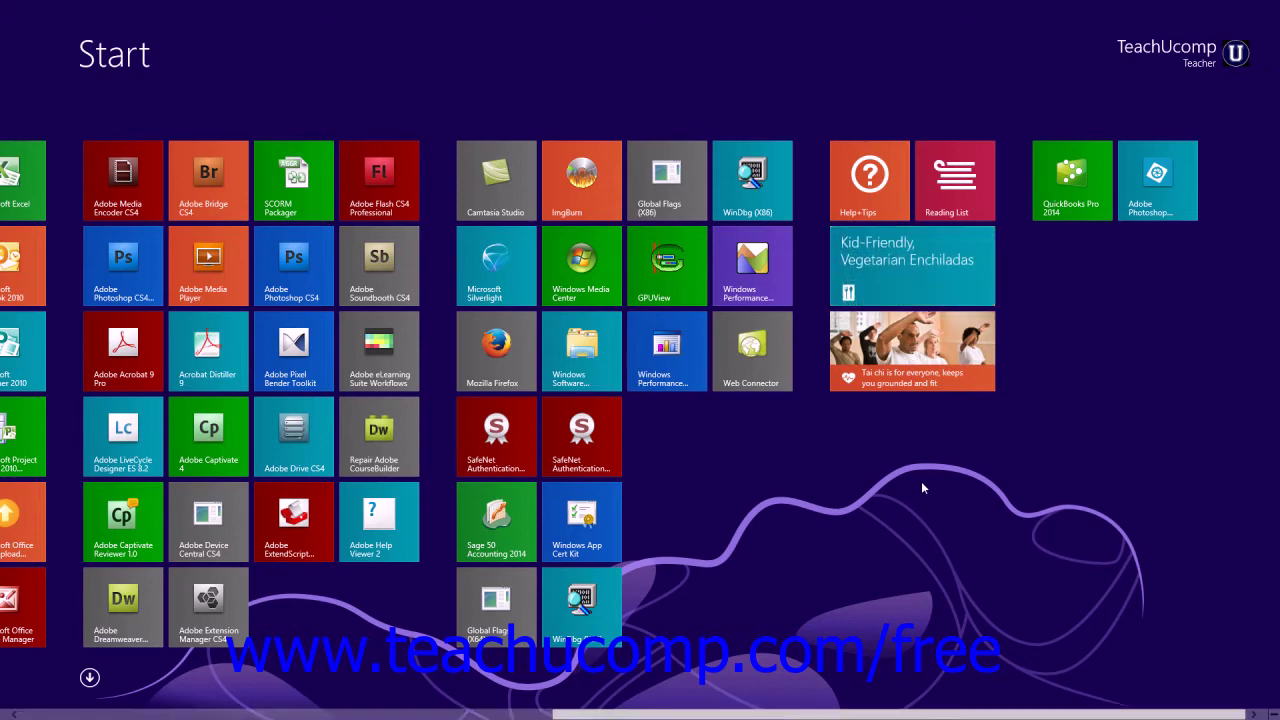
{"action": "right_click", "coordinate": [763, 370]}
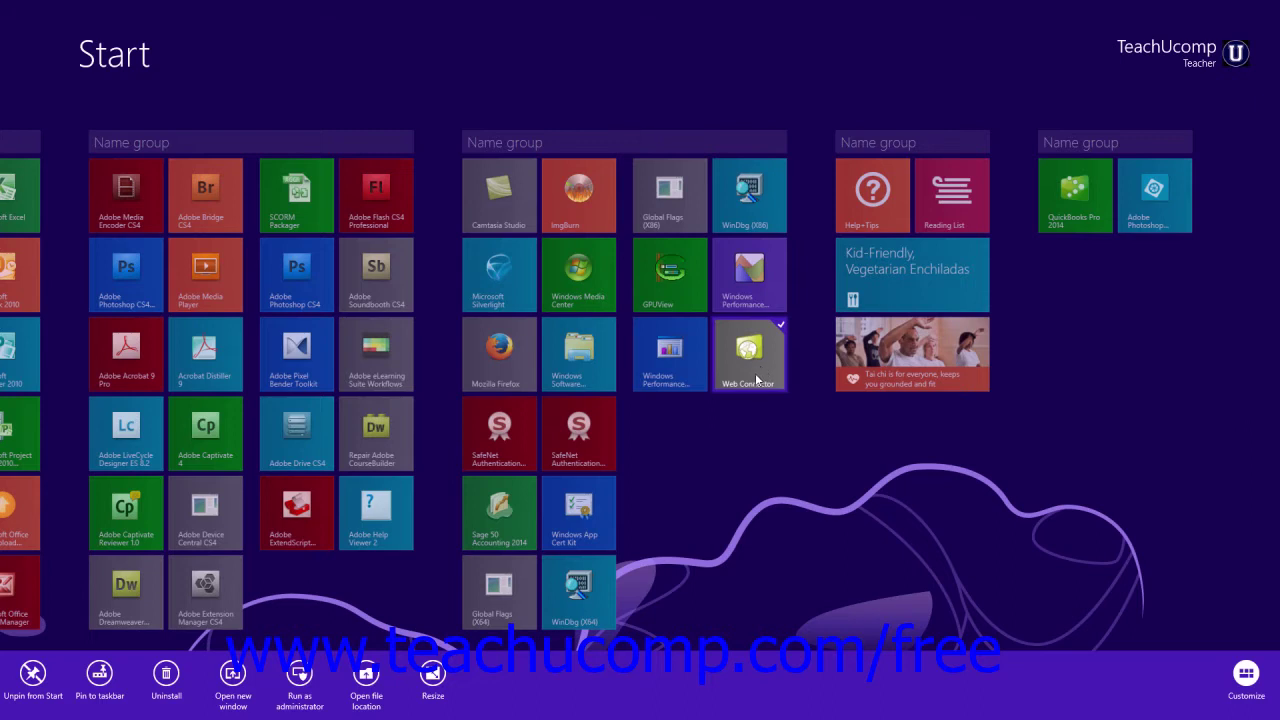
{"action": "left_click", "coordinate": [34, 677]}
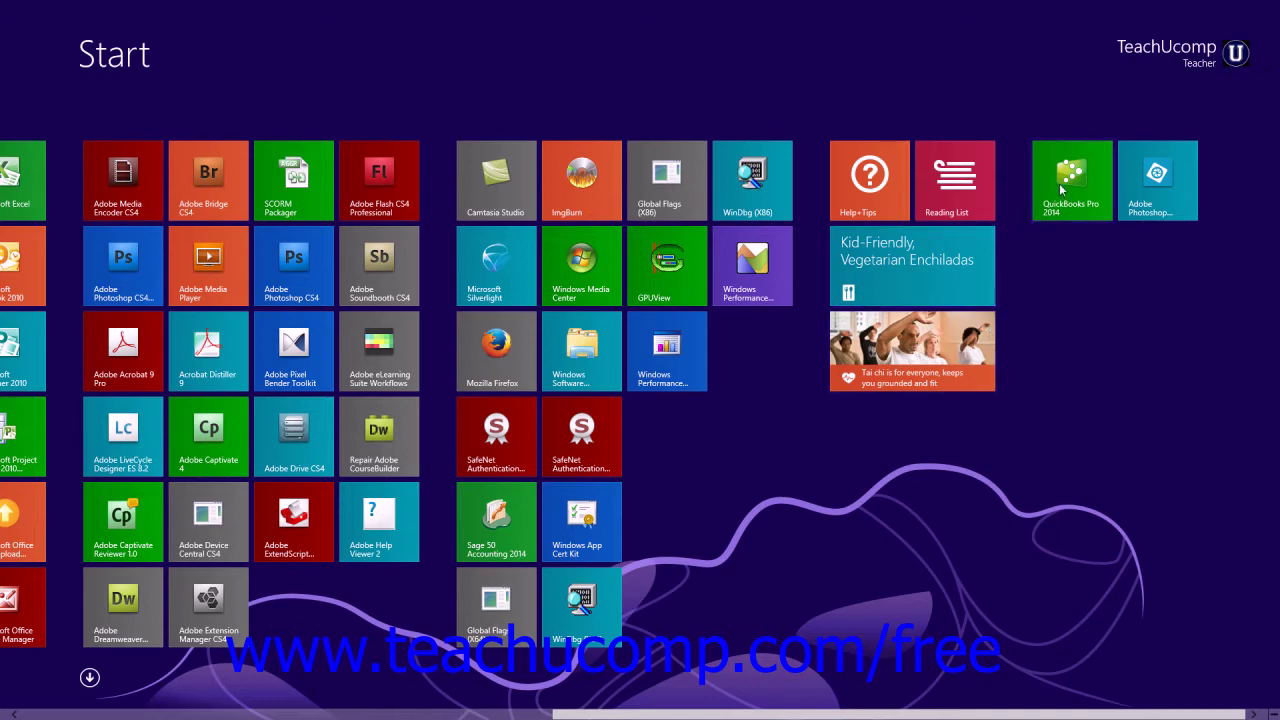
- Move the QuickBooks Pro 2014 and Adobe Photoshop tiles side by side to the end of the Help+Tips group
{"action": "left_click_drag", "start_coordinate": [1059, 183], "coordinate": [866, 439]}
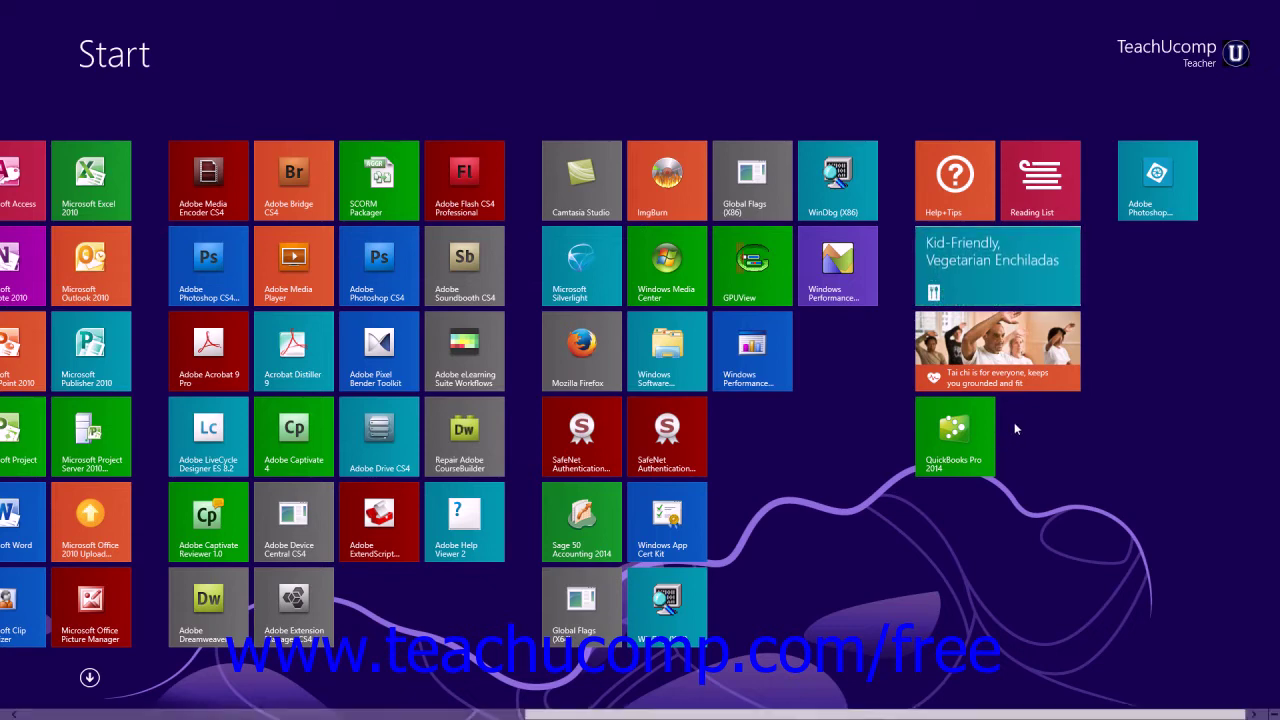
{"action": "left_click_drag", "start_coordinate": [1149, 183], "coordinate": [1021, 335]}
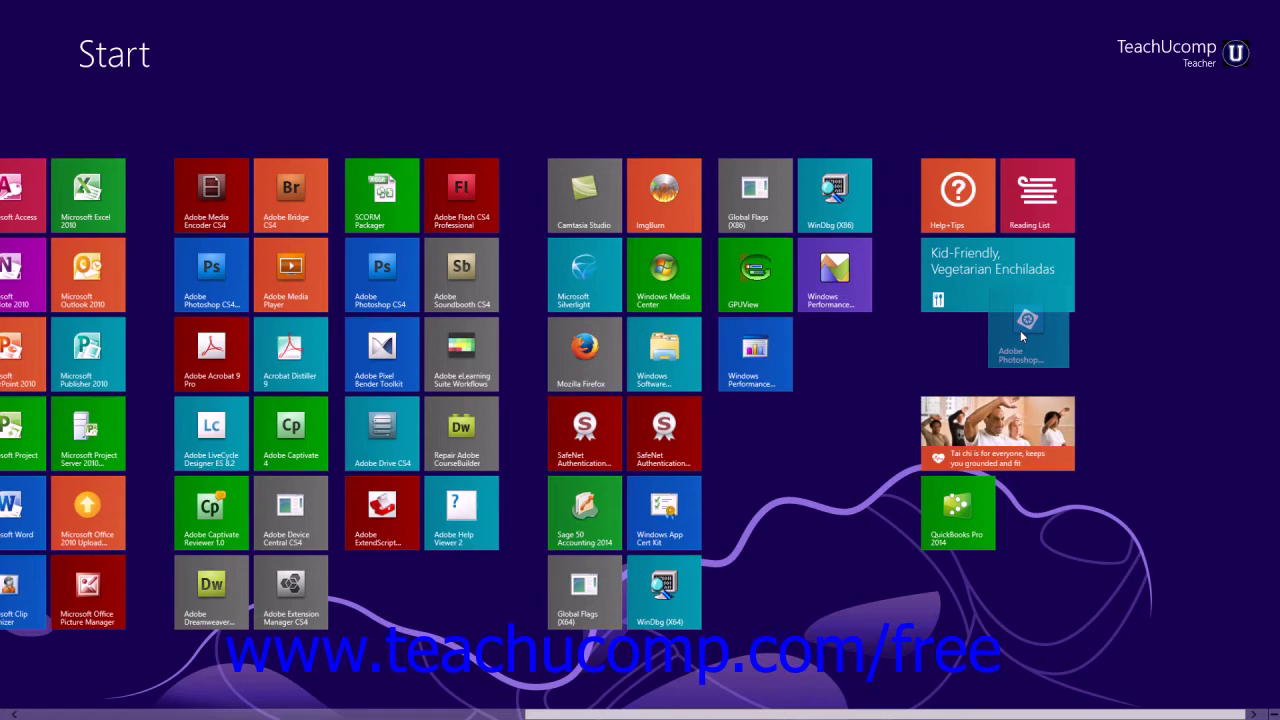
{"action": "left_click_drag", "start_coordinate": [1020, 335], "coordinate": [1025, 492]}
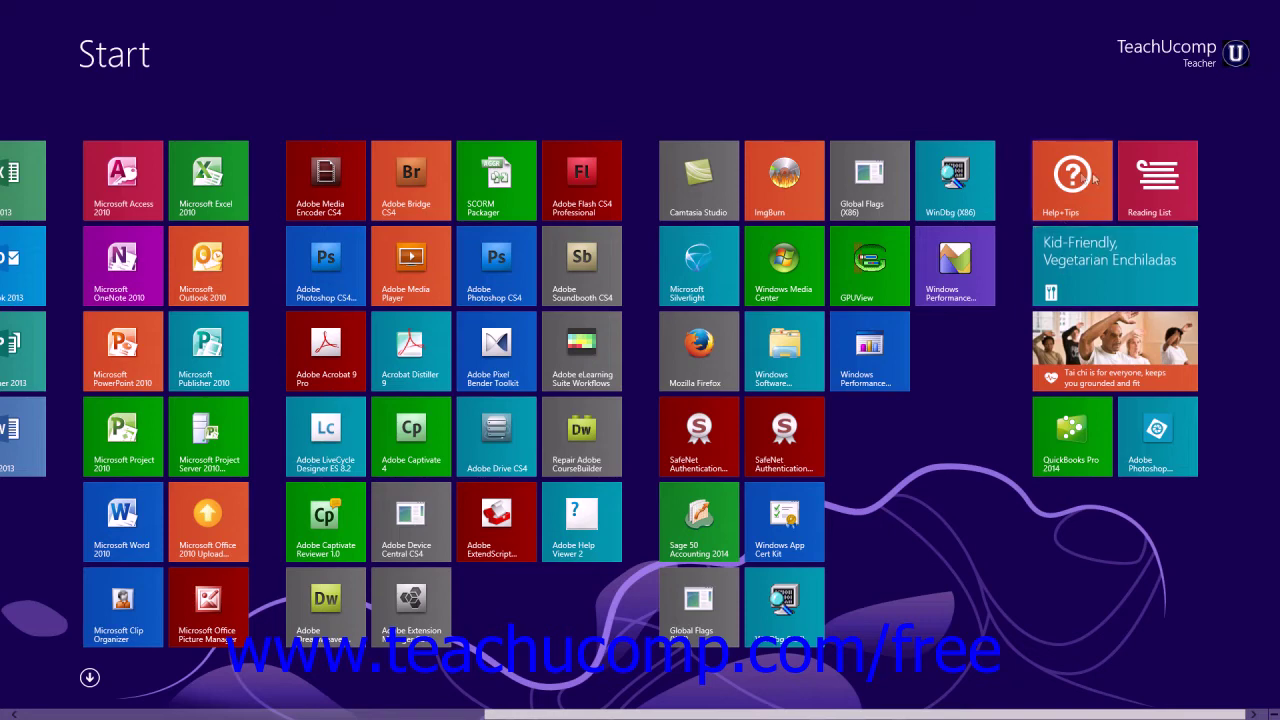
- Move the "Kid-Friendly, Vegetarian Enchiladas" live tile out of the Help+Tips group into a new group after it
{"action": "left_click", "coordinate": [1086, 263]}
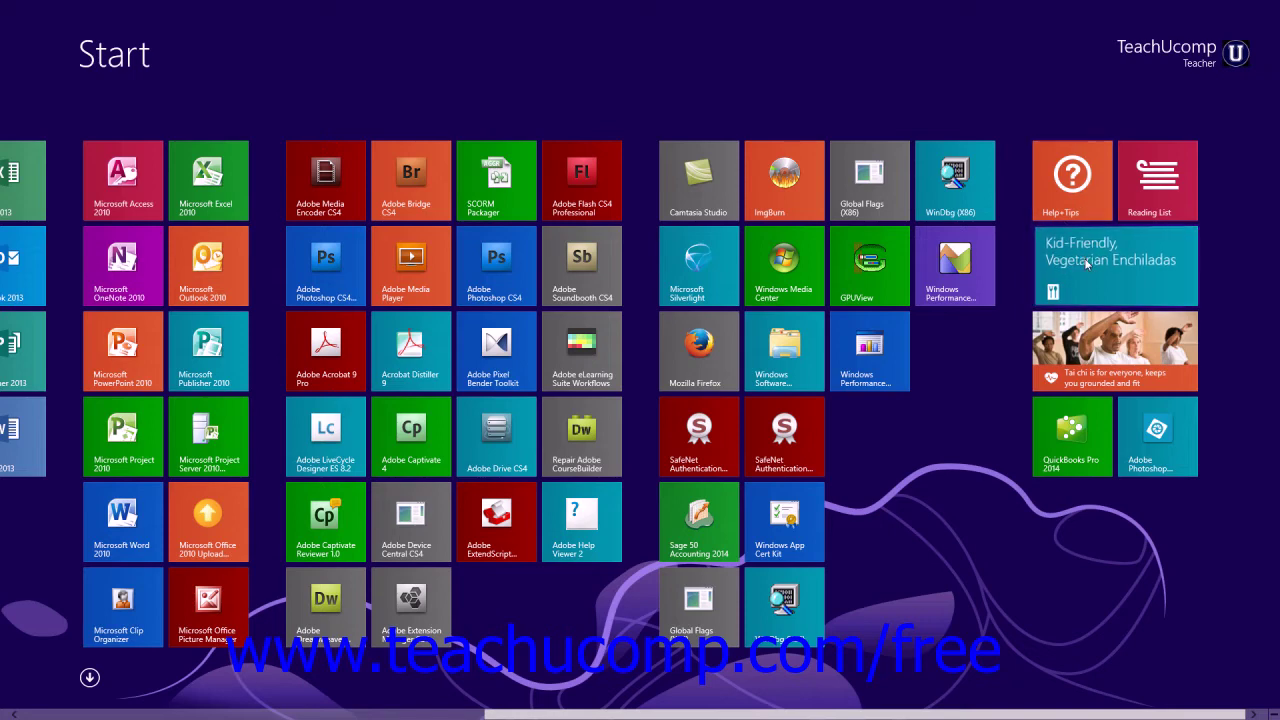
{"action": "left_click_drag", "start_coordinate": [1086, 263], "coordinate": [1260, 240]}
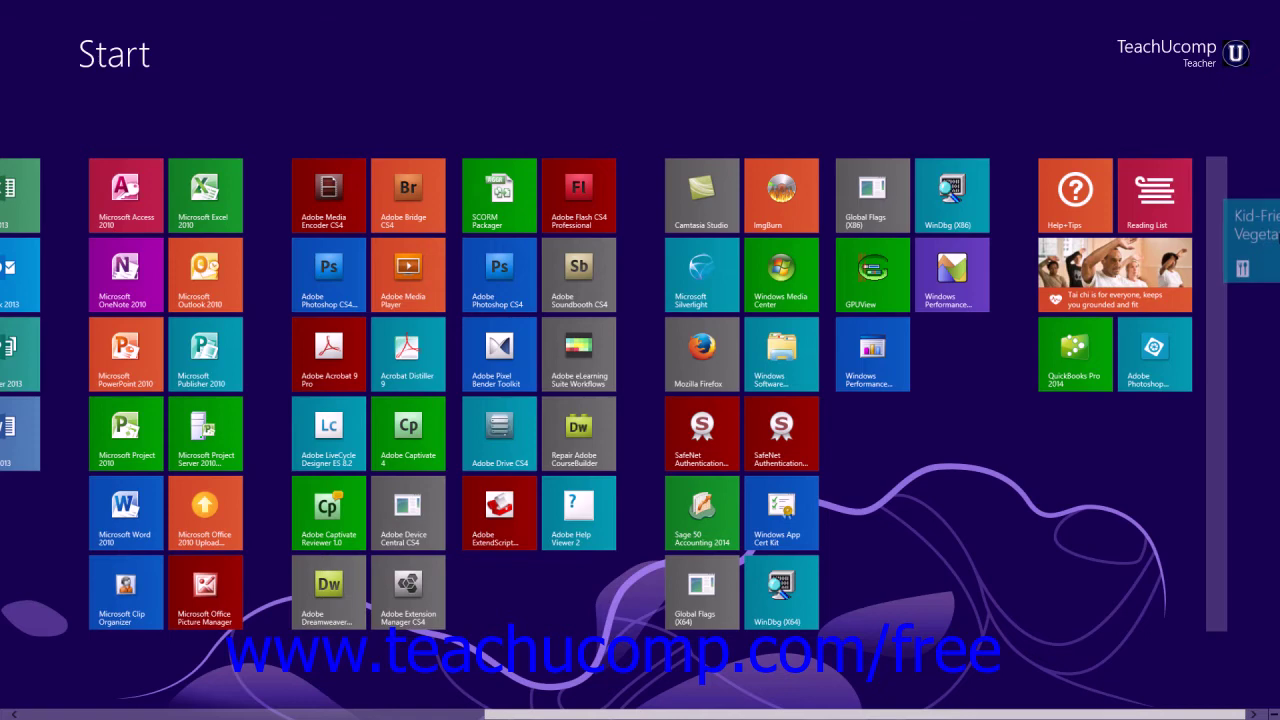
{"action": "left_click_drag", "start_coordinate": [1260, 240], "coordinate": [1255, 242]}
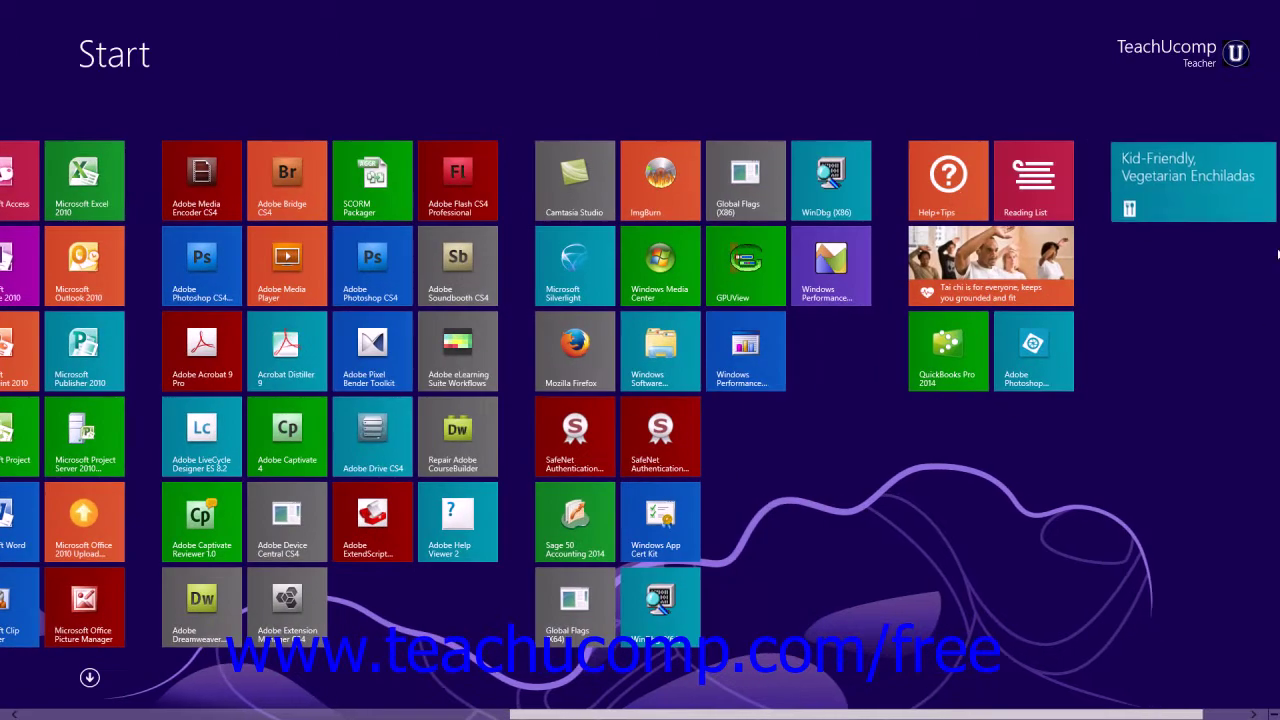
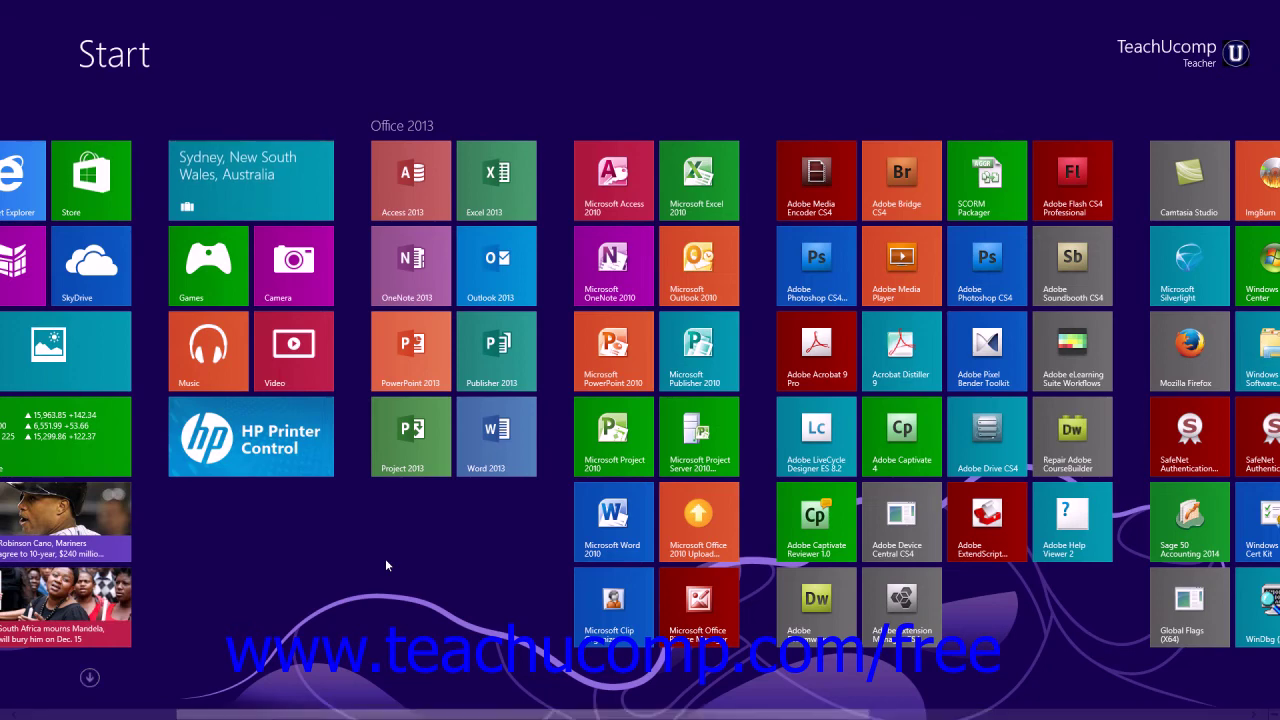
- Customize the Start screen and name the group of Microsoft Office 2010 tiles "Office 2010"
{"action": "right_click", "coordinate": [386, 563]}
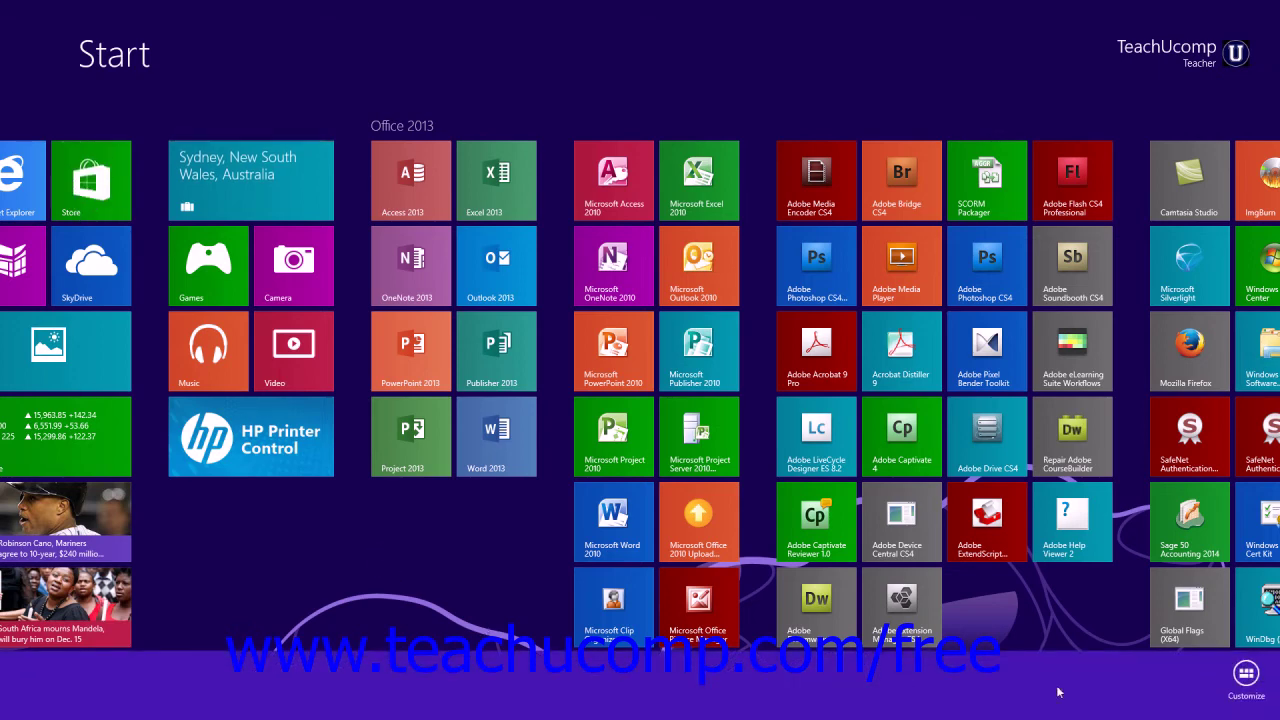
{"action": "left_click", "coordinate": [1242, 680]}
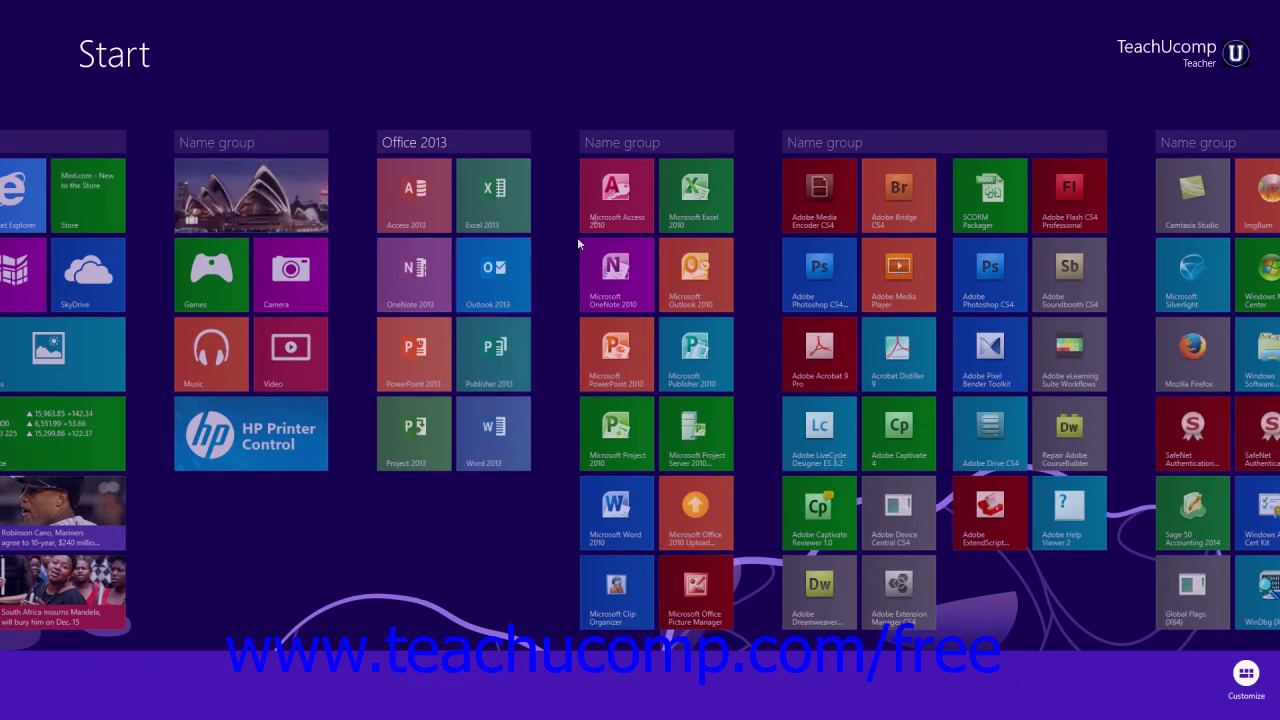
{"action": "left_click", "coordinate": [613, 143]}
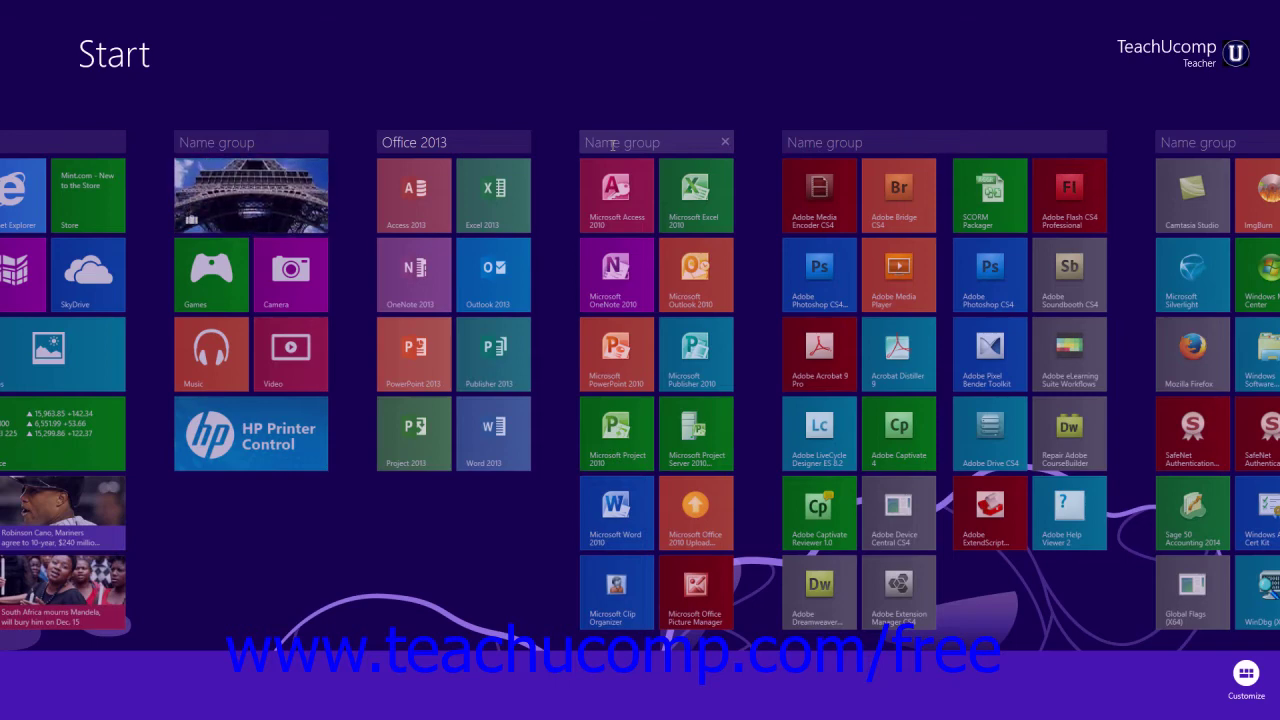
{"action": "left_click", "coordinate": [613, 145]}
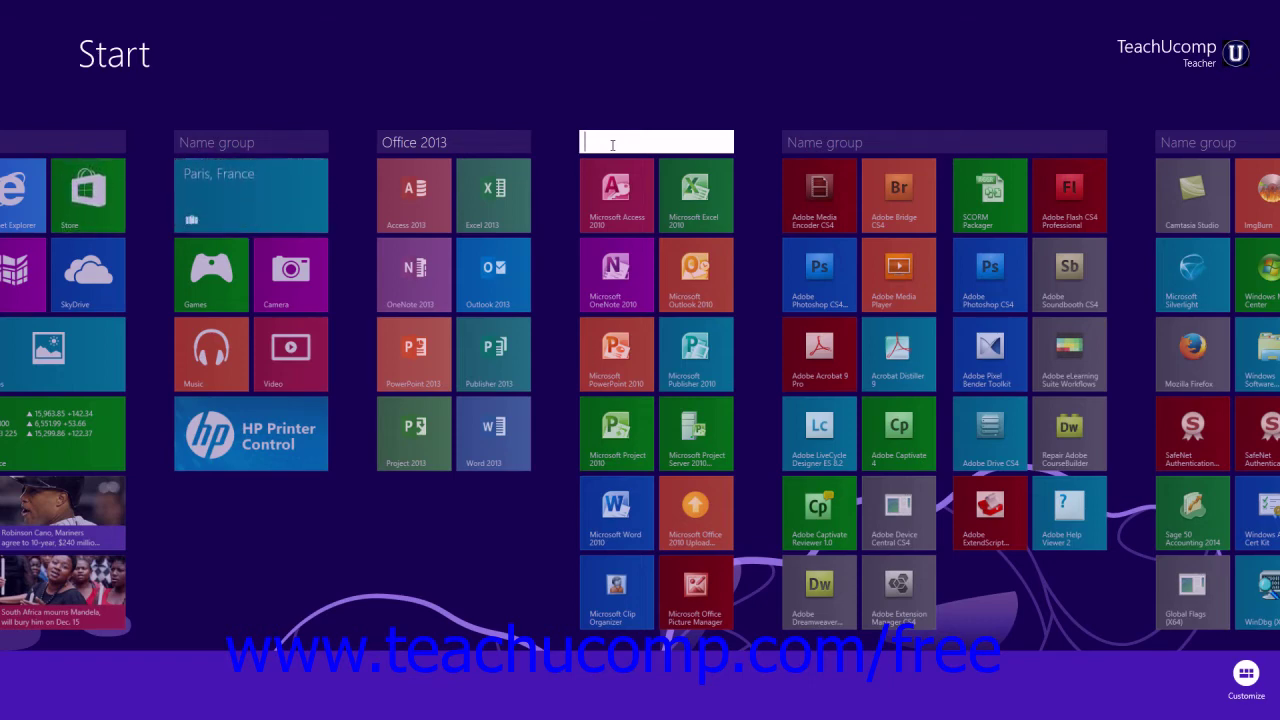
{"action": "type", "text": "Office 20"}
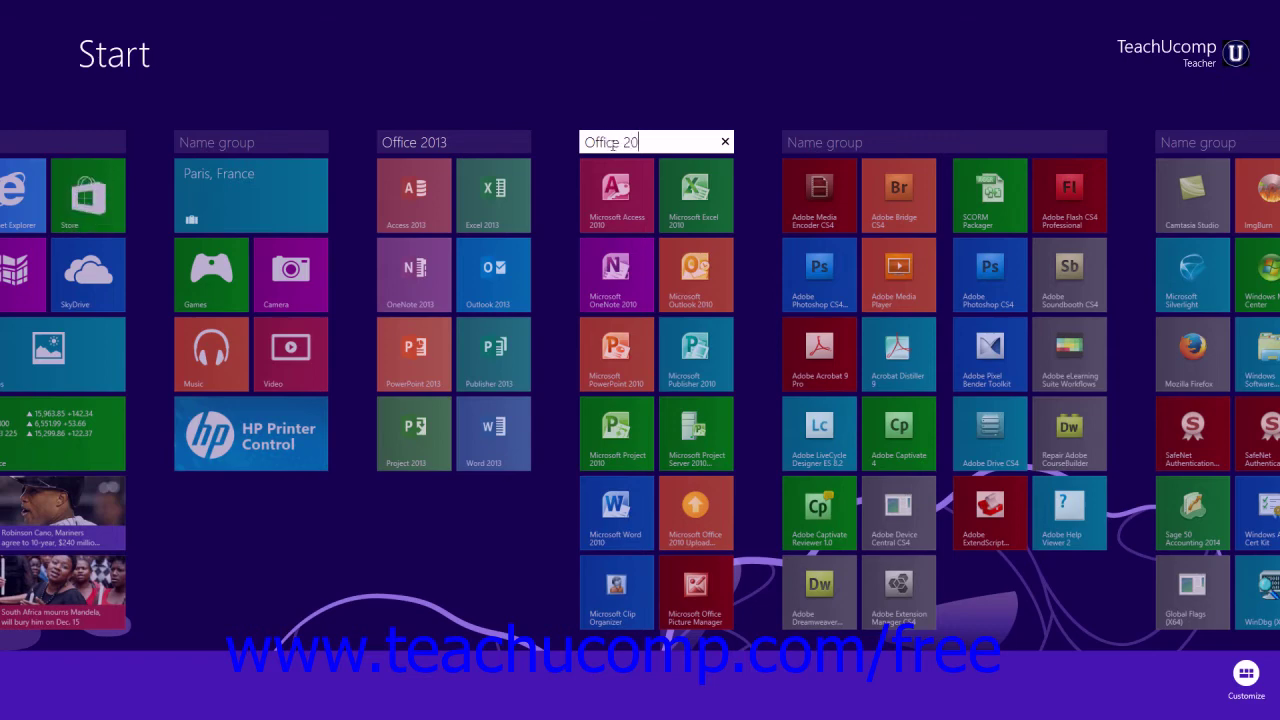
{"action": "type", "text": "10"}
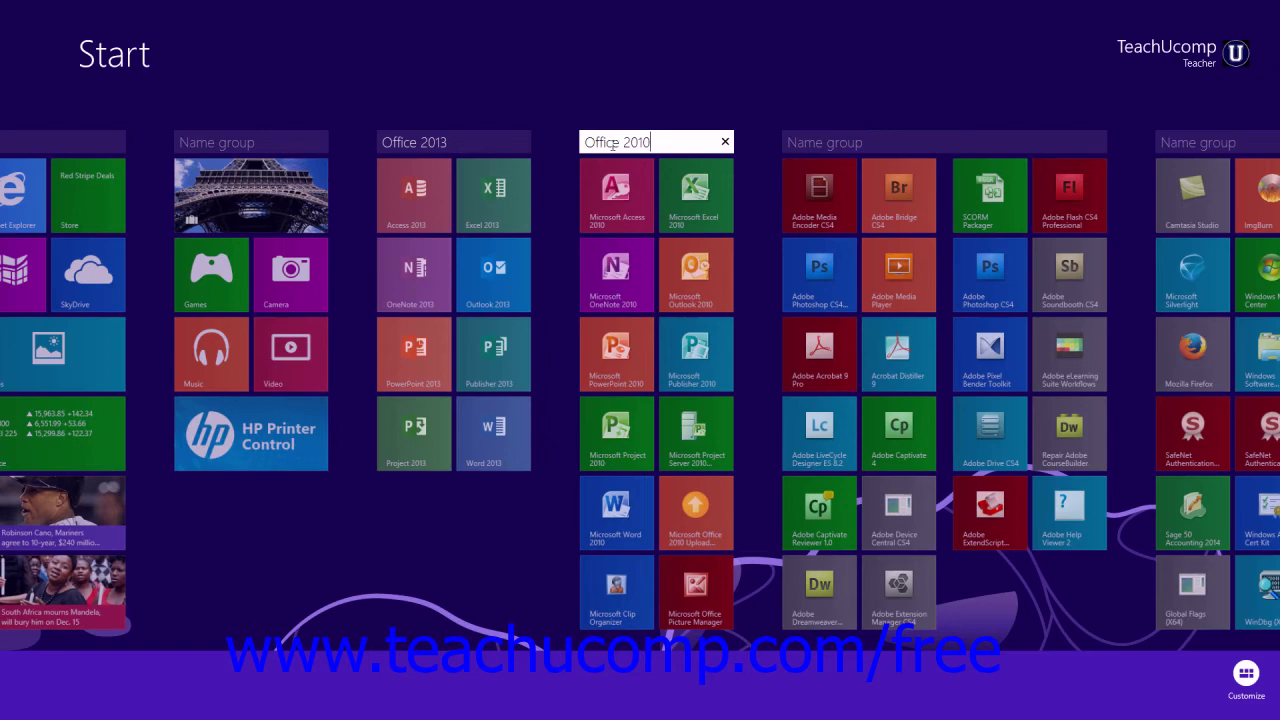
{"action": "key", "text": "Return"}
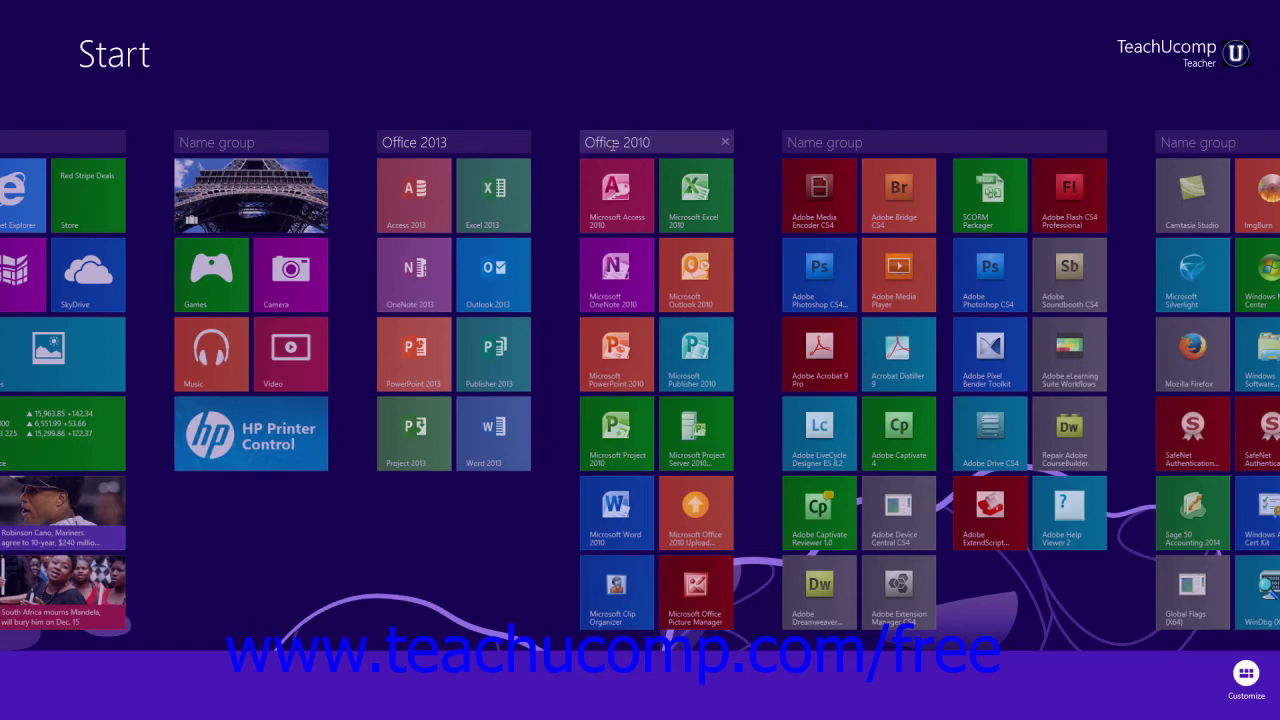
- Clear the name of the Office 2010 tile group and leave the Start screen customization
{"action": "left_click", "coordinate": [724, 144]}
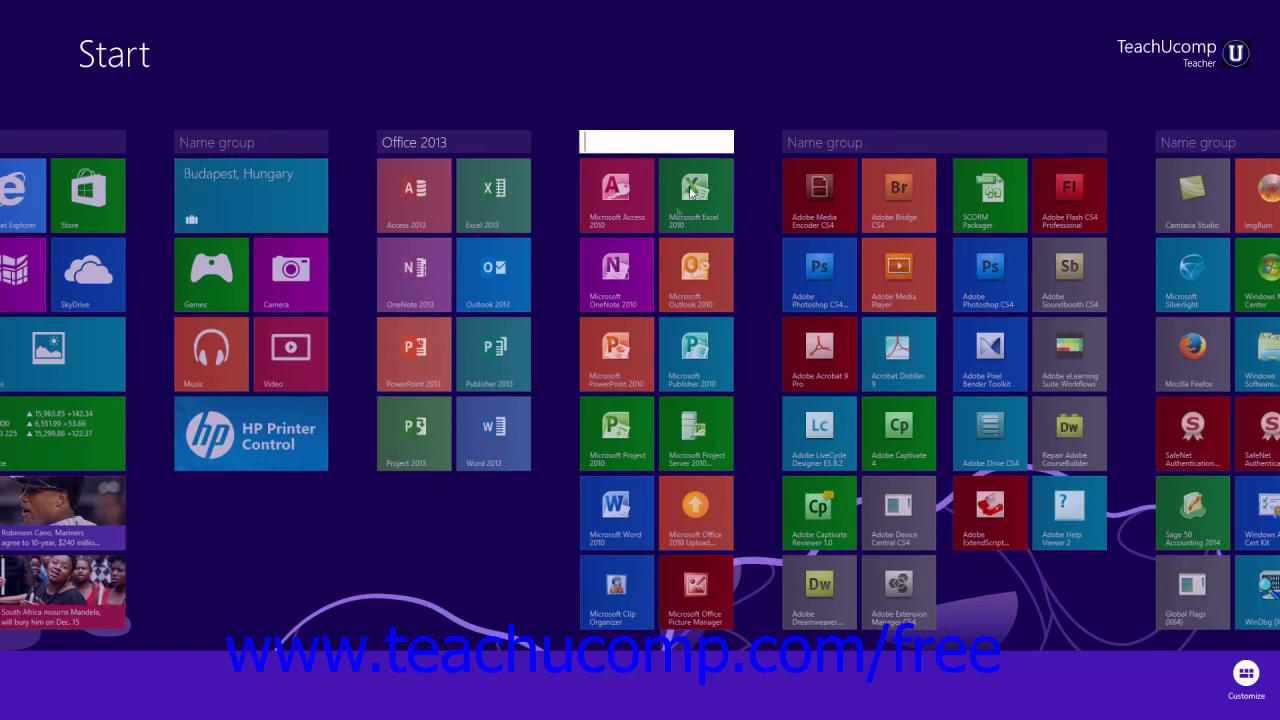
{"action": "left_click", "coordinate": [386, 589]}
{"action": "left_click", "coordinate": [388, 588]}
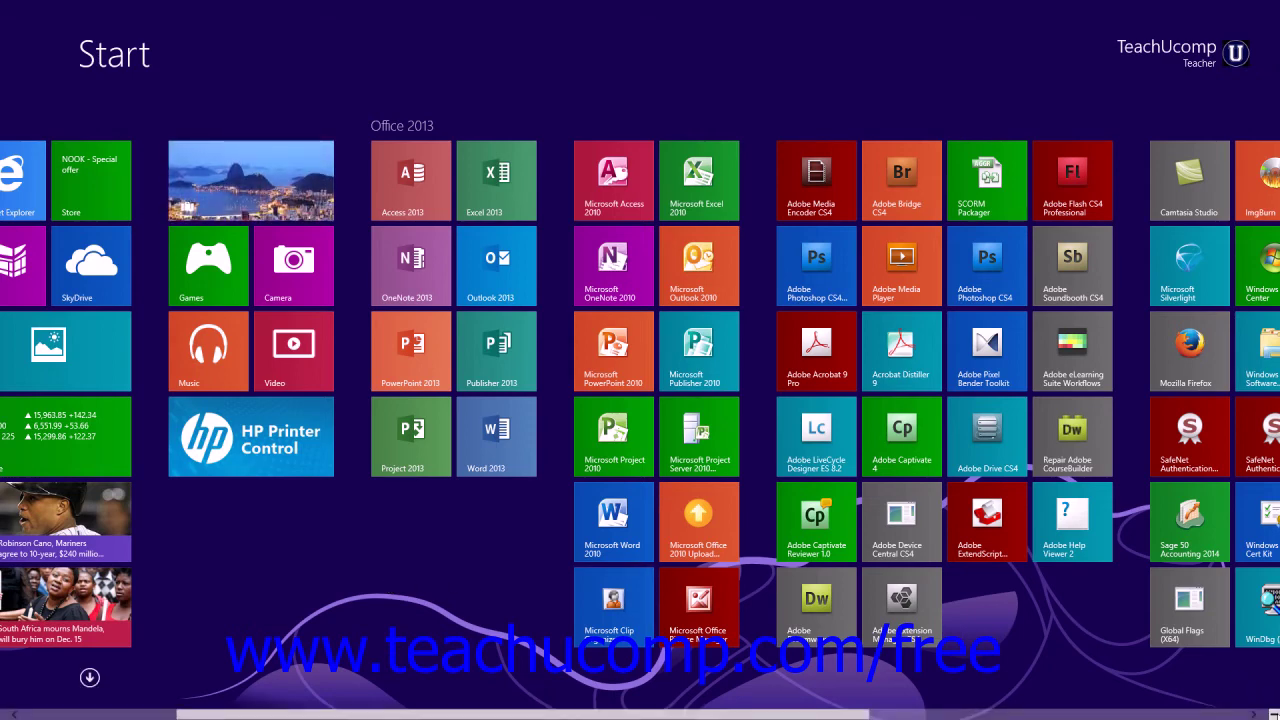
- Zoom out the Start screen to display all tile groups at once
{"action": "mouse_move", "coordinate": [1279, 719]}
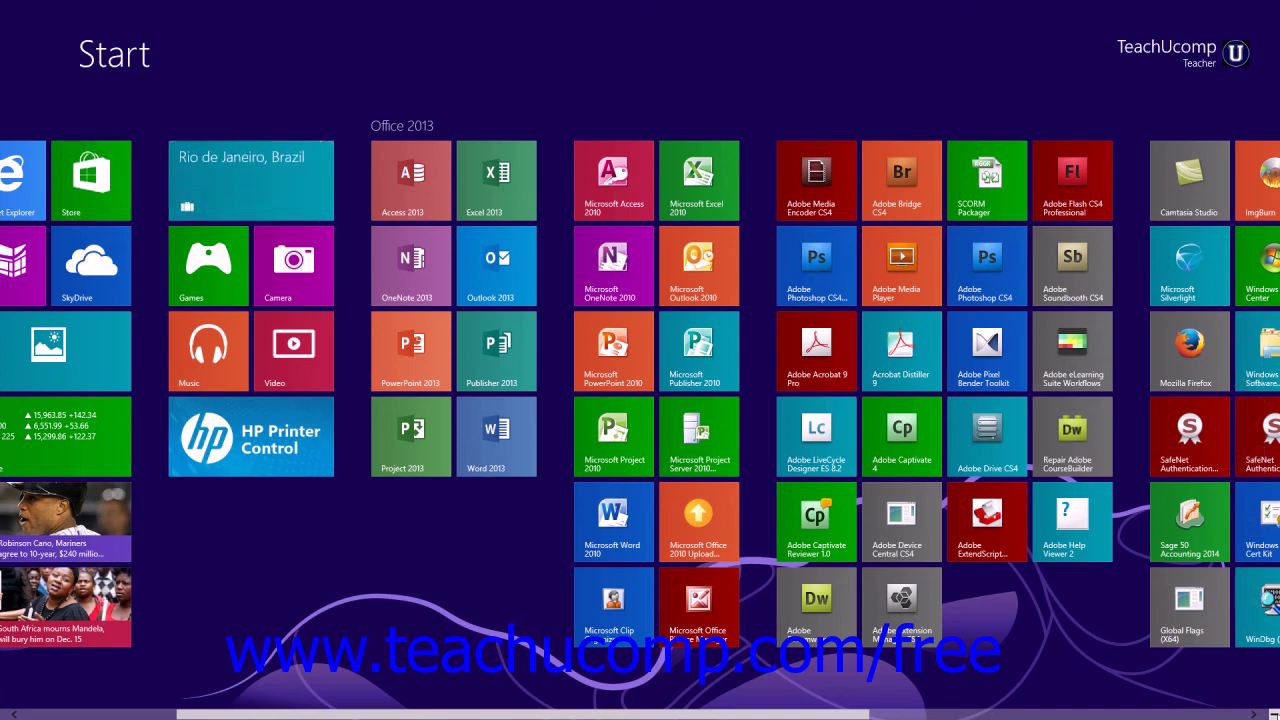
{"action": "key", "text": "ctrl+minus"}
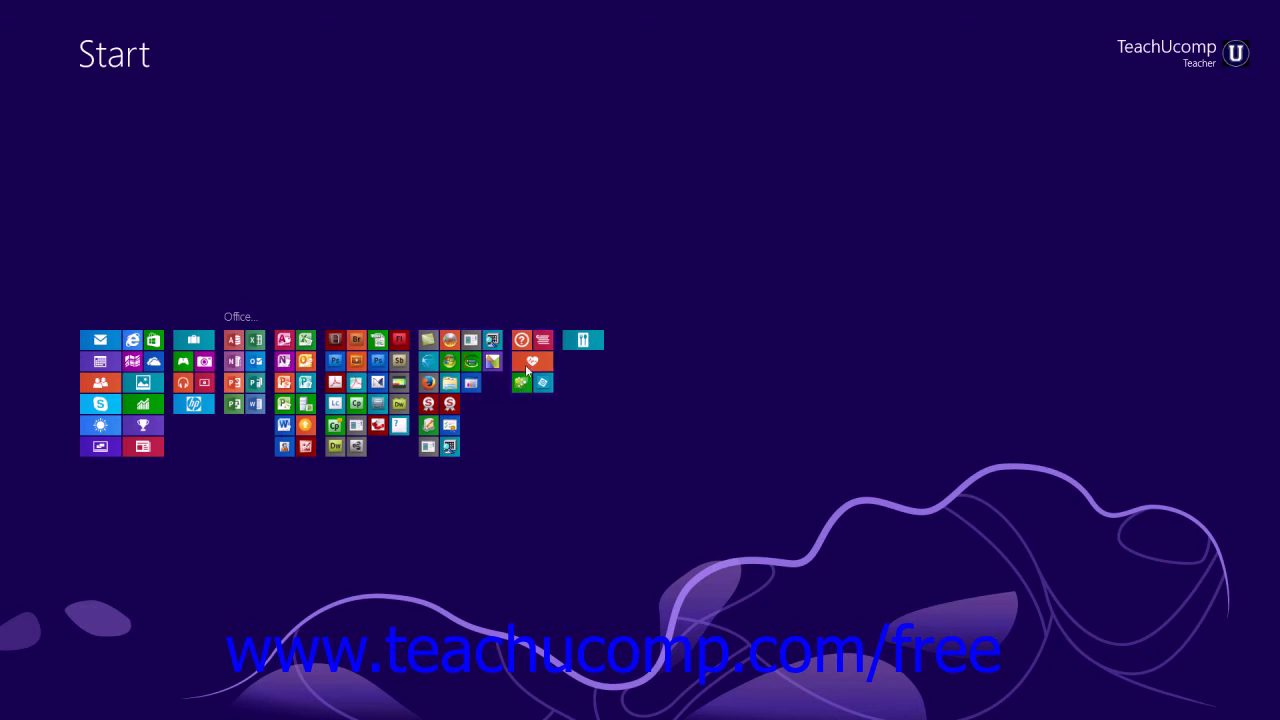
- Move the Help+Tips tile group after the "Kid-Friendly, Vegetarian Enchiladas" tile's group and return the Start screen to normal zoom
{"action": "left_click_drag", "start_coordinate": [525, 364], "coordinate": [586, 364]}
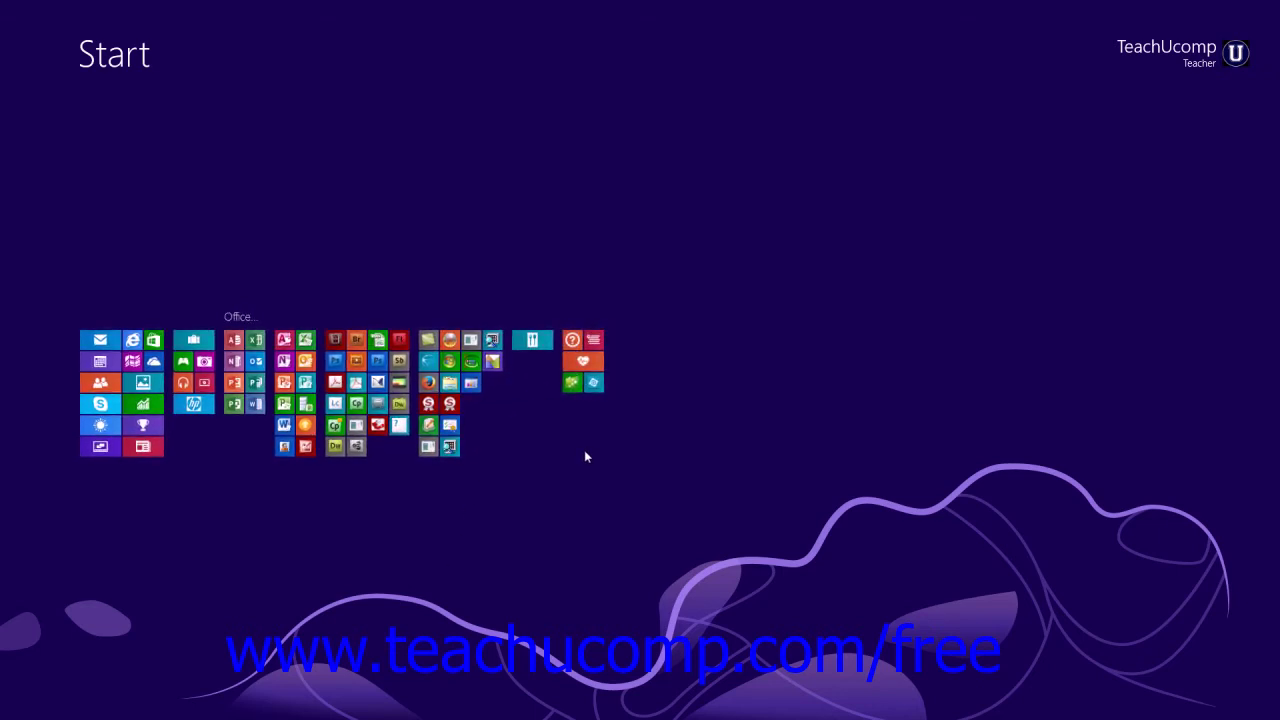
{"action": "left_click_drag", "start_coordinate": [446, 376], "coordinate": [571, 437]}
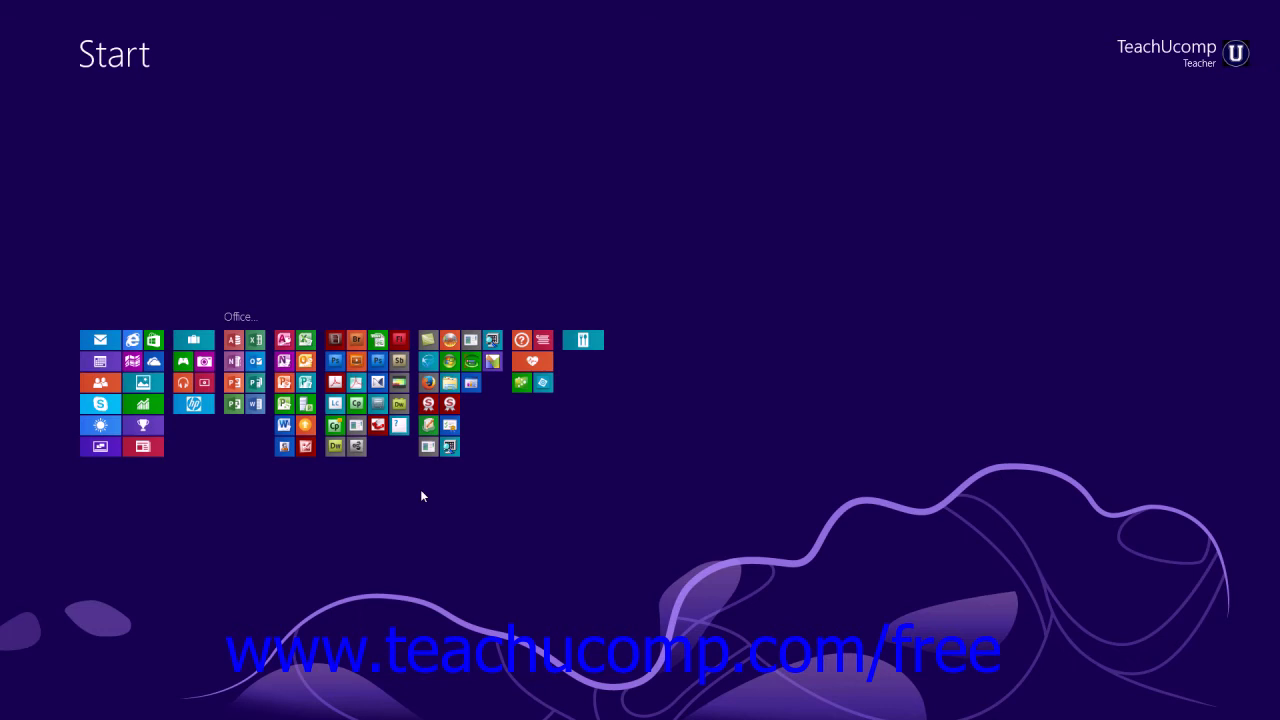
{"action": "left_click_drag", "start_coordinate": [520, 374], "coordinate": [596, 380]}
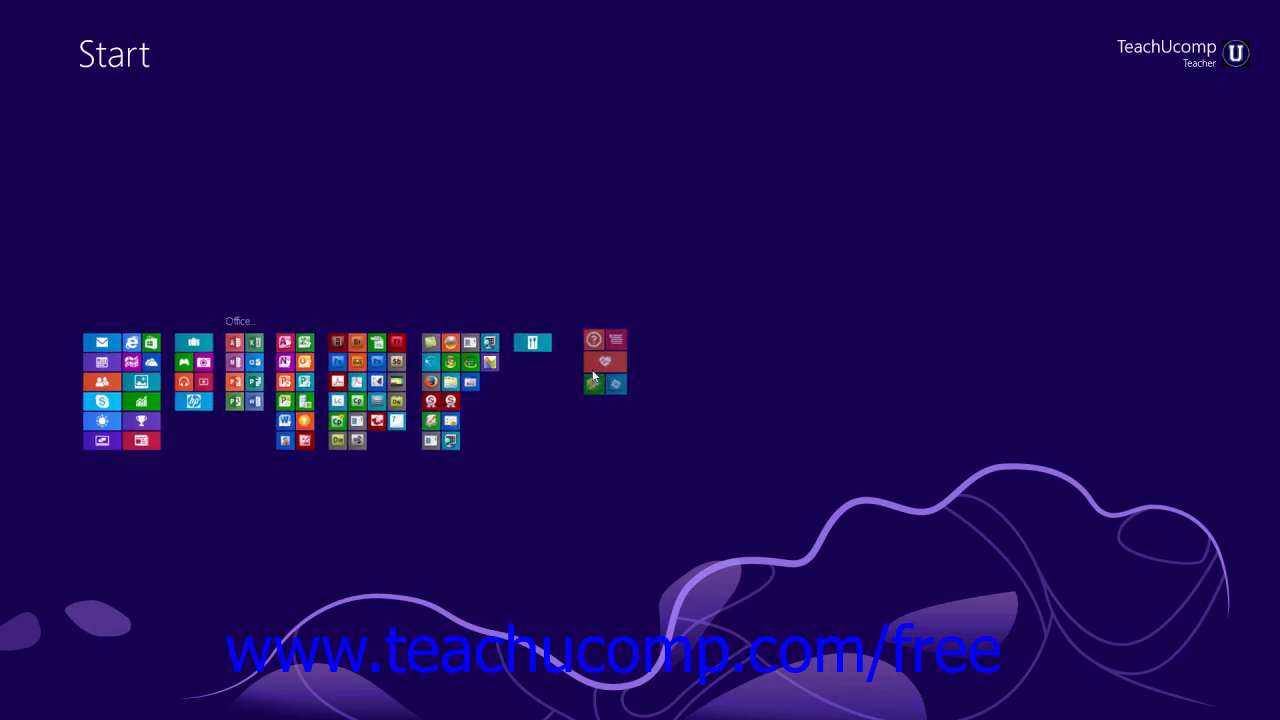
{"action": "left_click", "coordinate": [588, 514]}
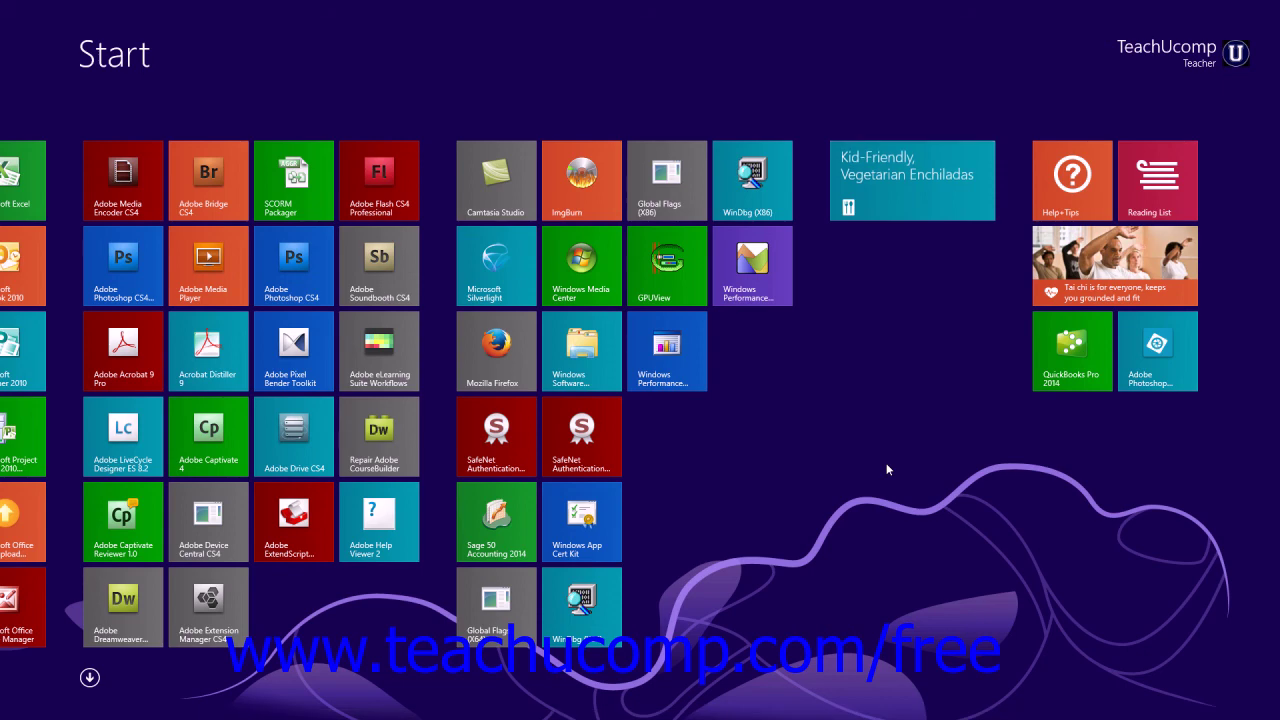
- Resize the "Kid-Friendly, Vegetarian Enchiladas" live tile to Small
{"action": "right_click", "coordinate": [905, 187]}
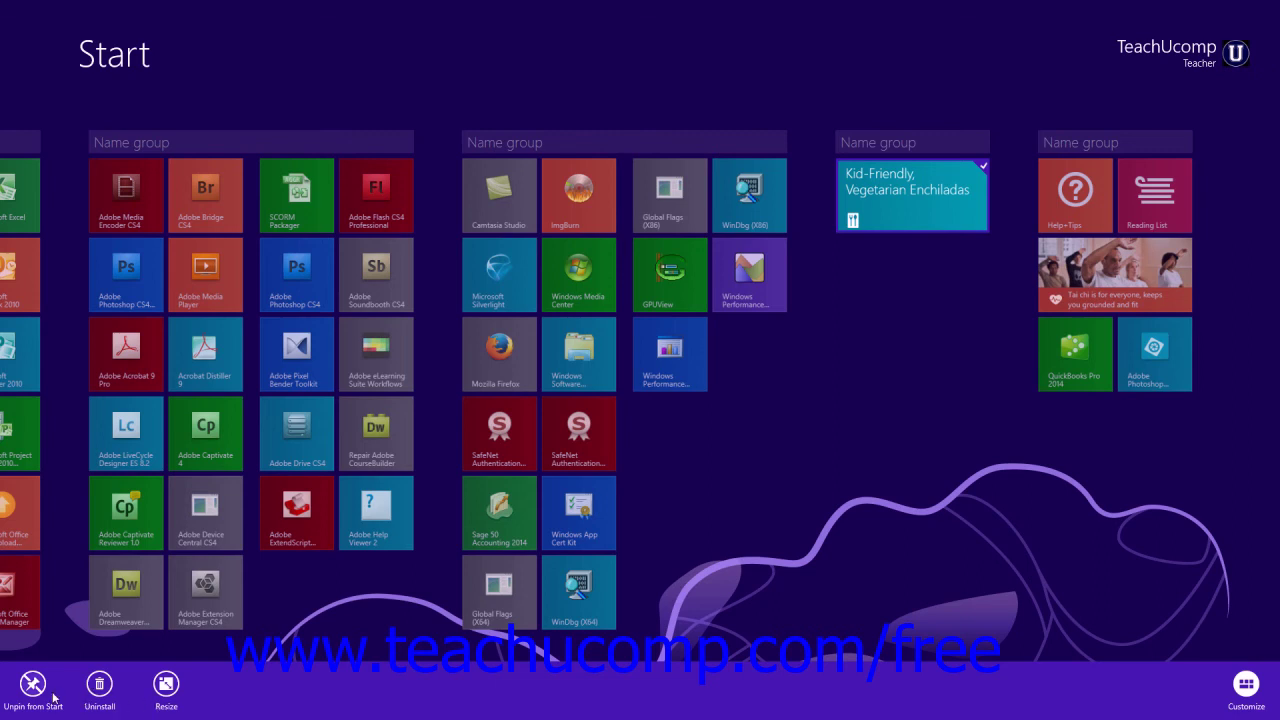
{"action": "left_click", "coordinate": [167, 688]}
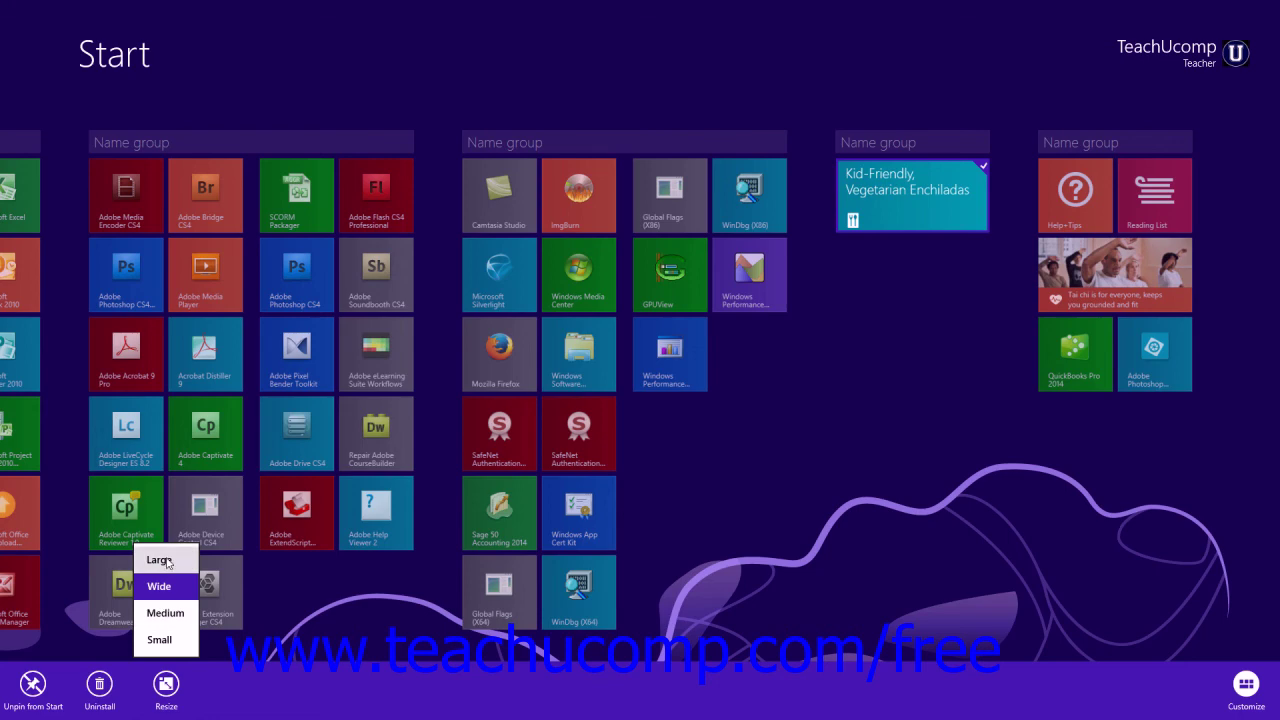
{"action": "left_click", "coordinate": [161, 639]}
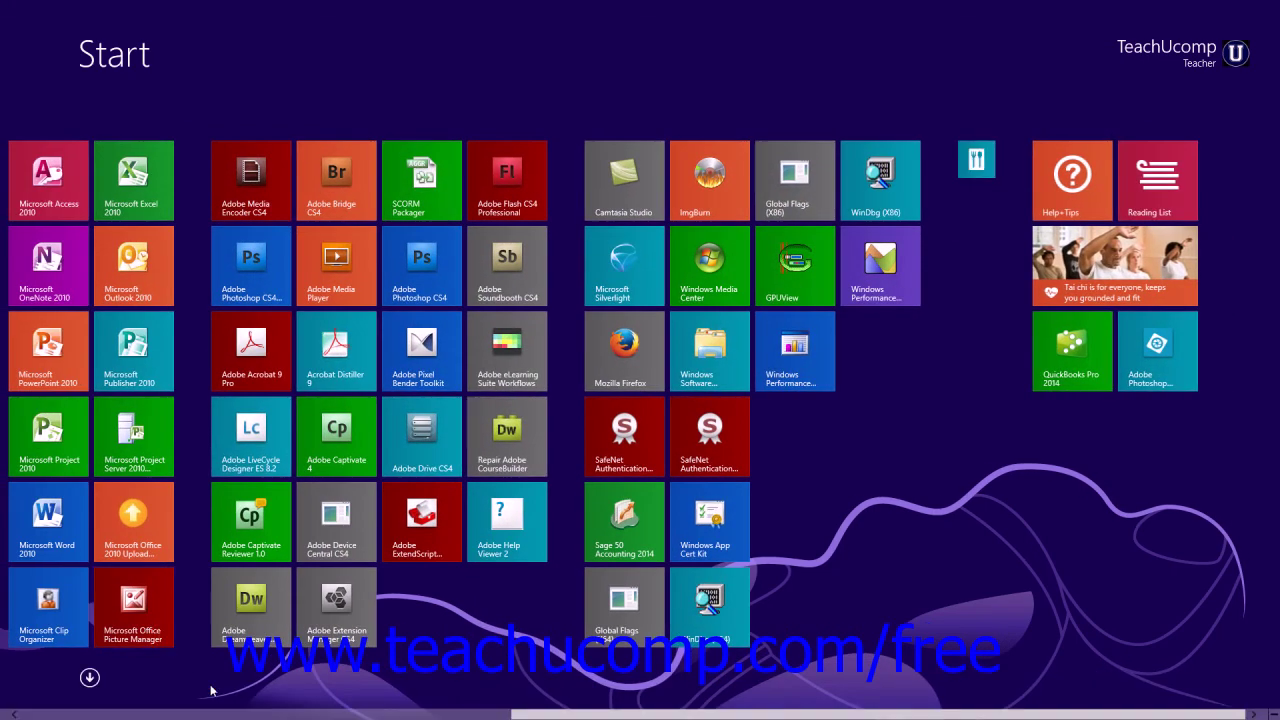
- Turn off the live tile of the small fork-and-knife tile, check its tile options again and dismiss them
{"action": "right_click", "coordinate": [977, 161]}
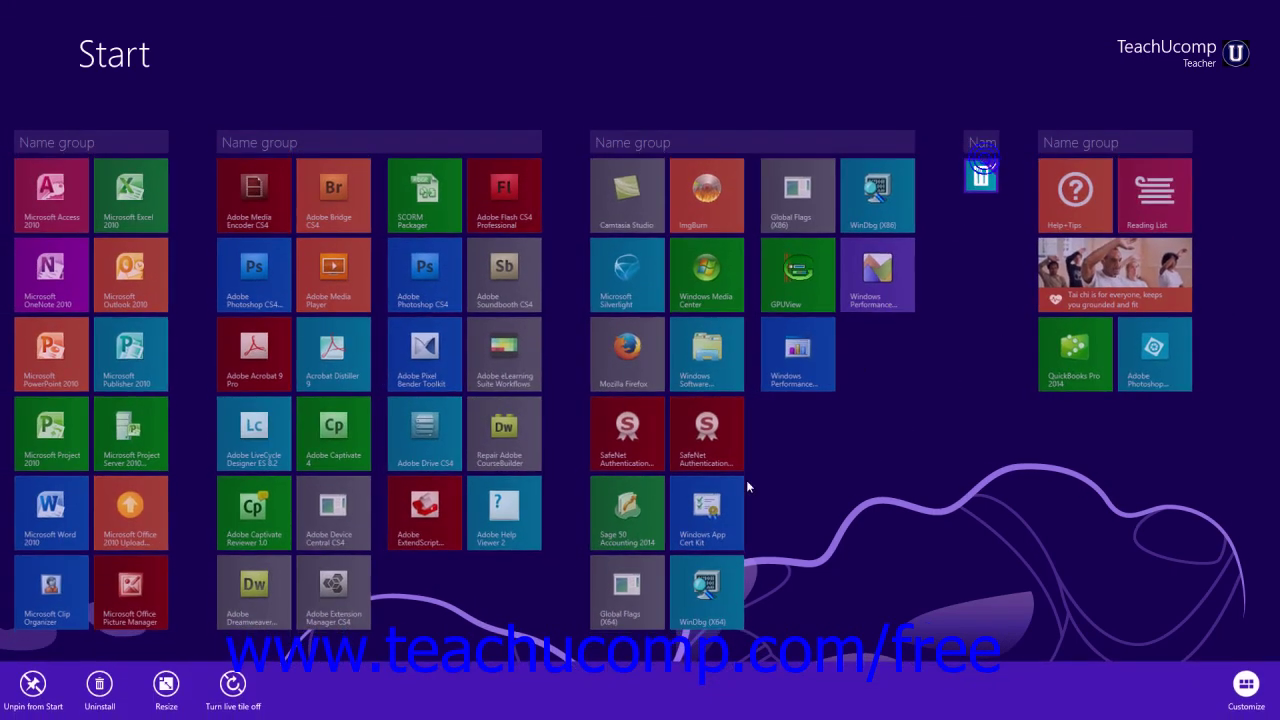
{"action": "left_click", "coordinate": [238, 700]}
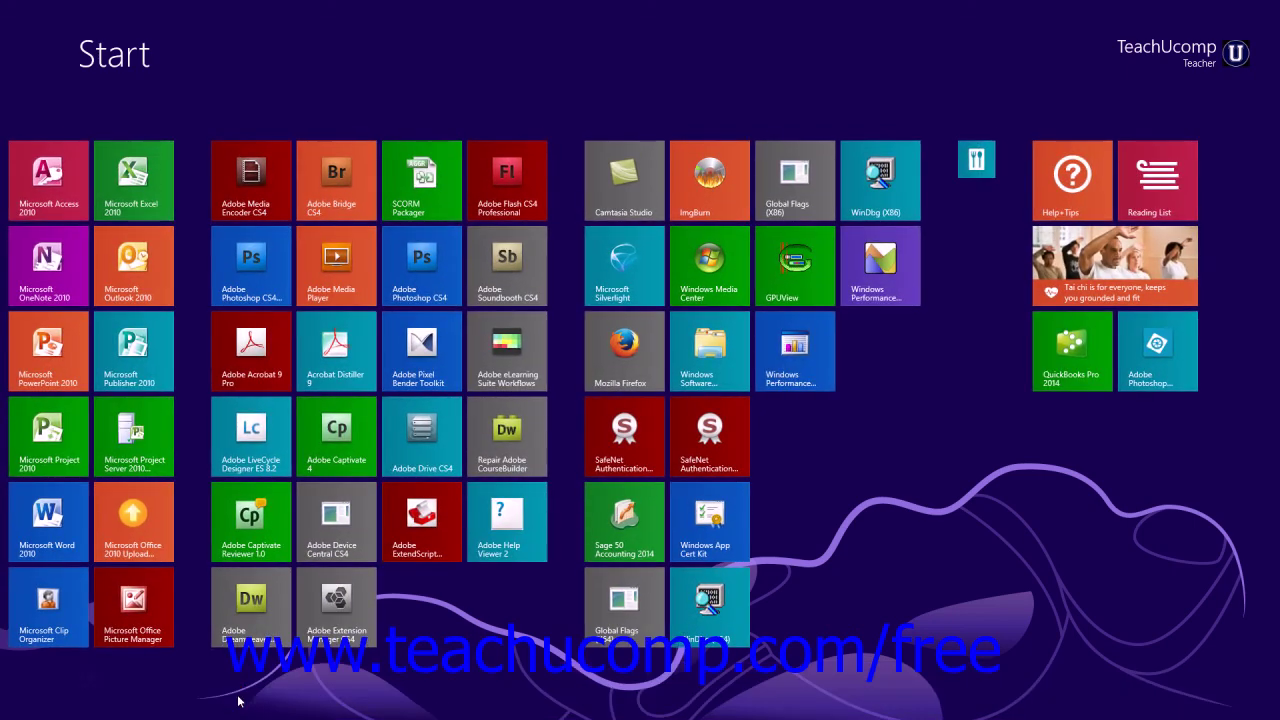
{"action": "right_click", "coordinate": [976, 168]}
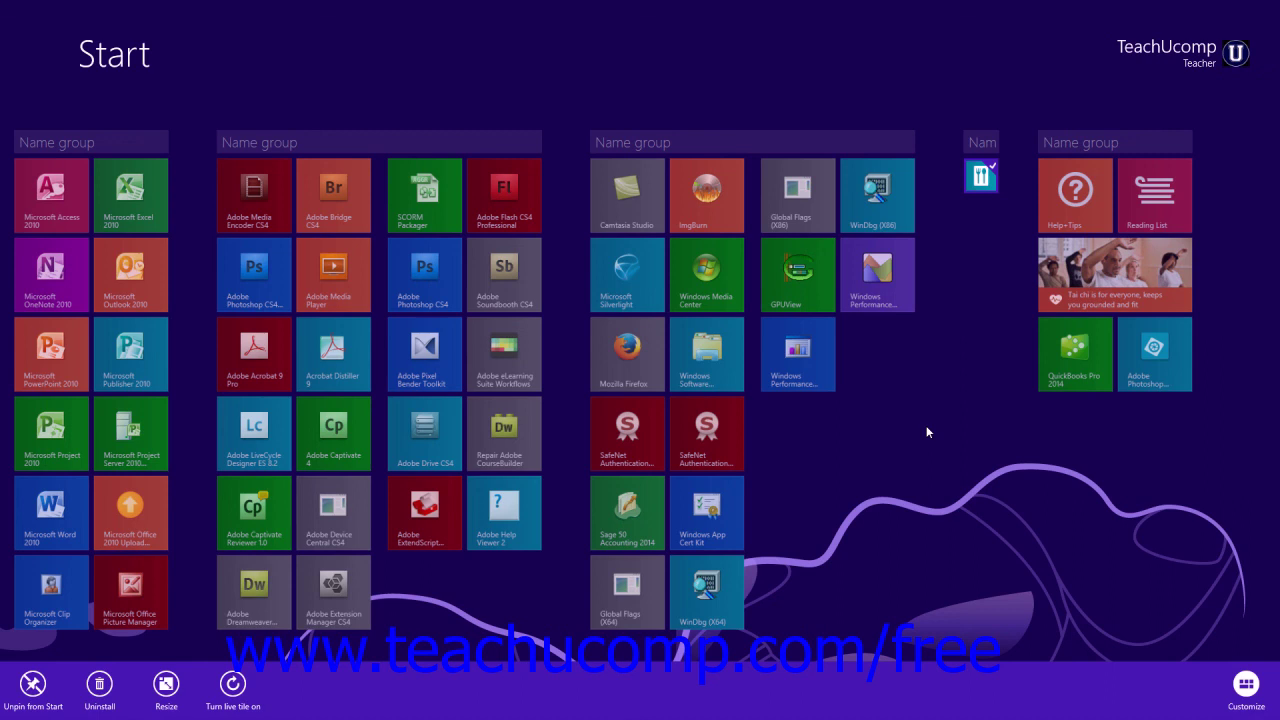
{"action": "left_click", "coordinate": [926, 426]}
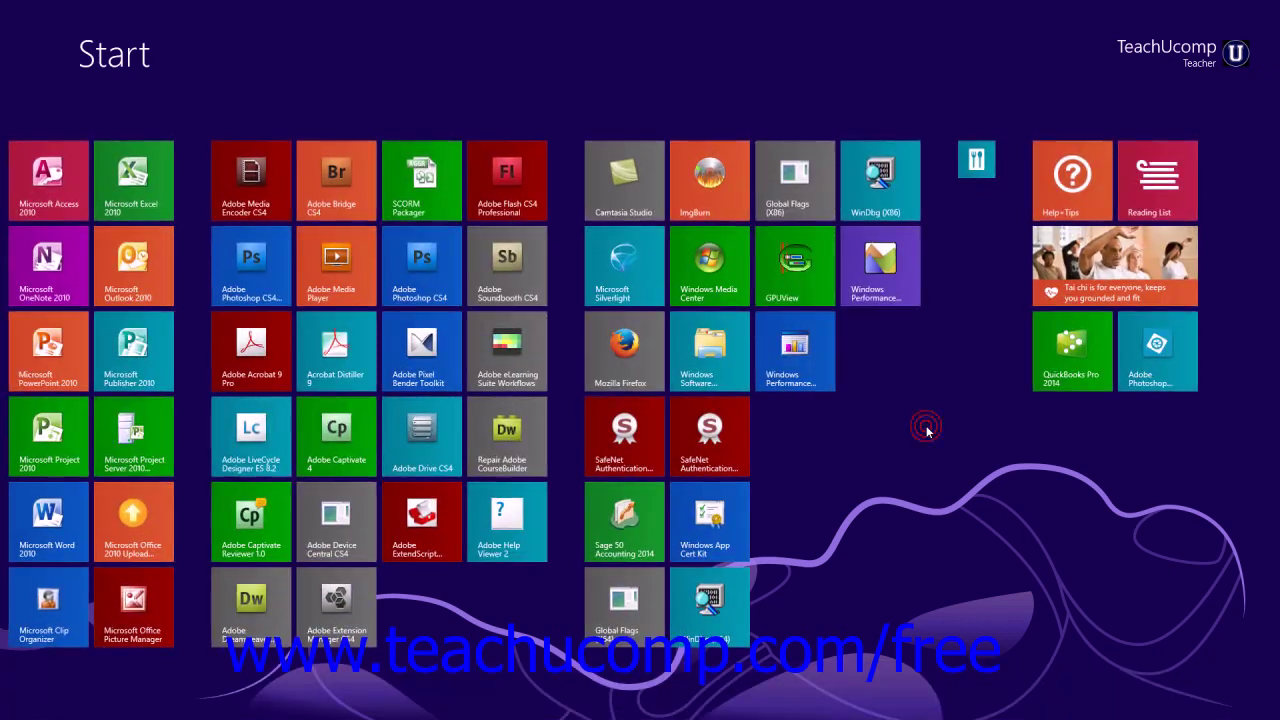